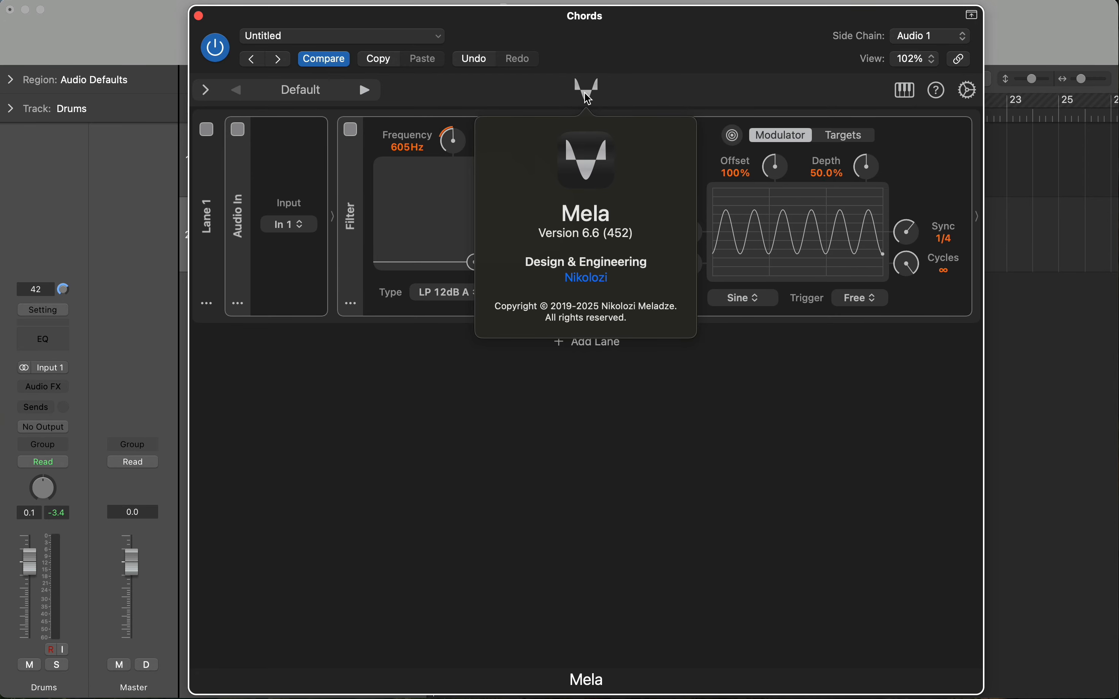
- Move the Mela window out of the way, play the project briefly and select the Chords track
{"action": "left_click", "coordinate": [654, 44]}
{"action": "left_click_drag", "start_coordinate": [652, 38], "coordinate": [628, 698]}
{"action": "left_click", "coordinate": [578, 460]}
{"action": "key", "text": "space"}
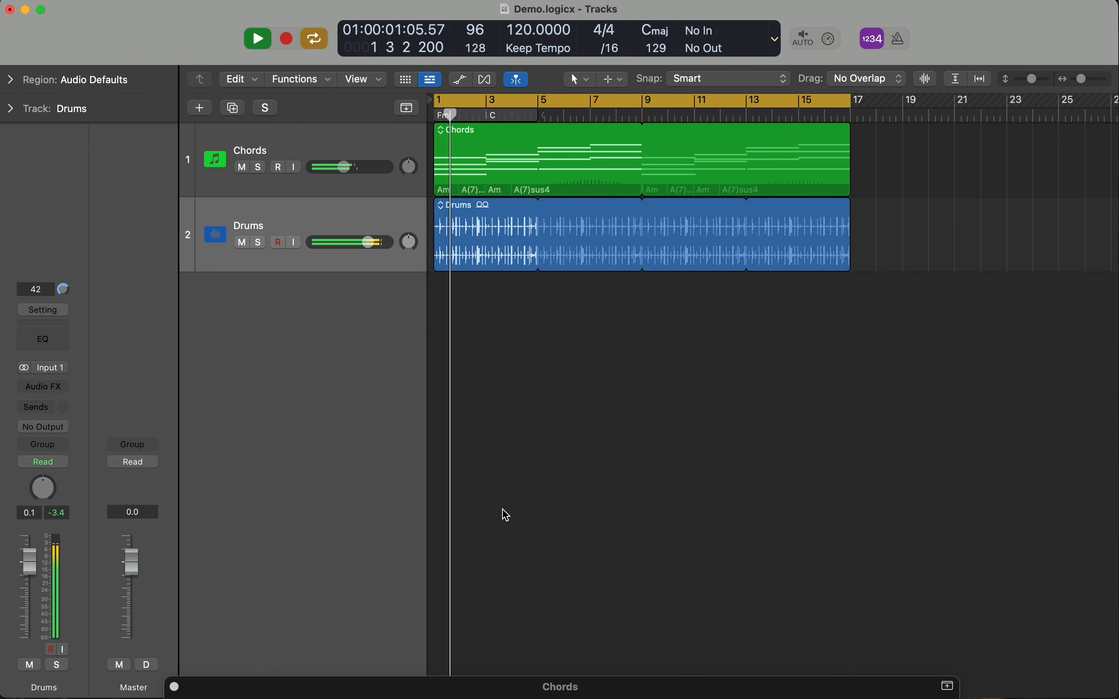
{"action": "left_click", "coordinate": [297, 160]}
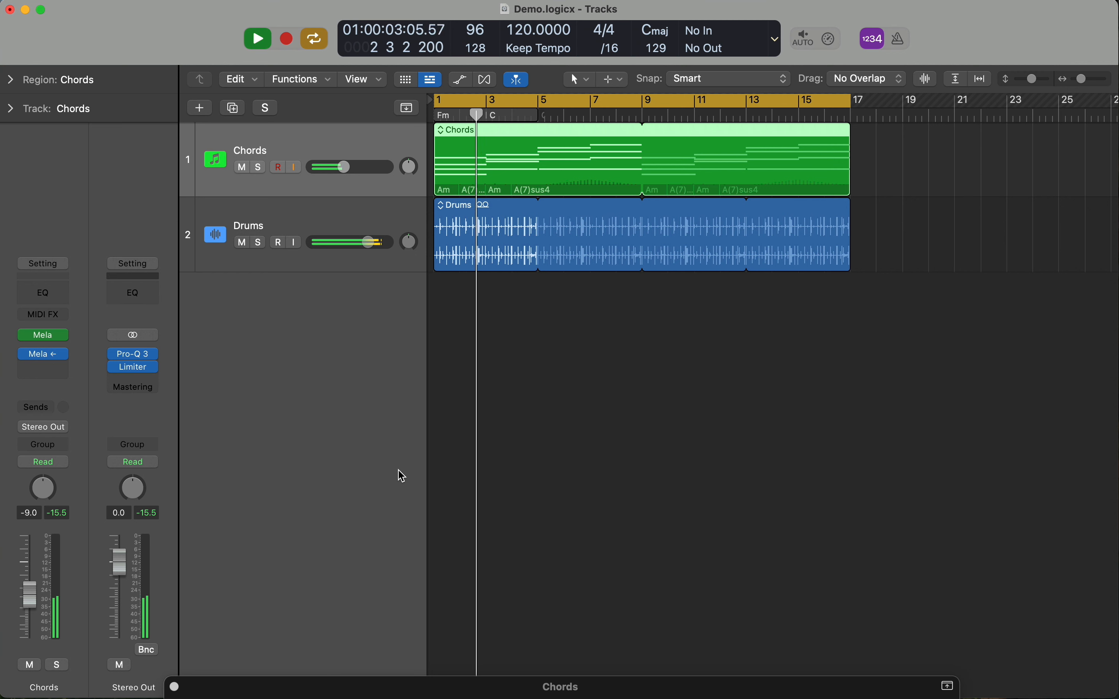
{"action": "key", "text": "space"}
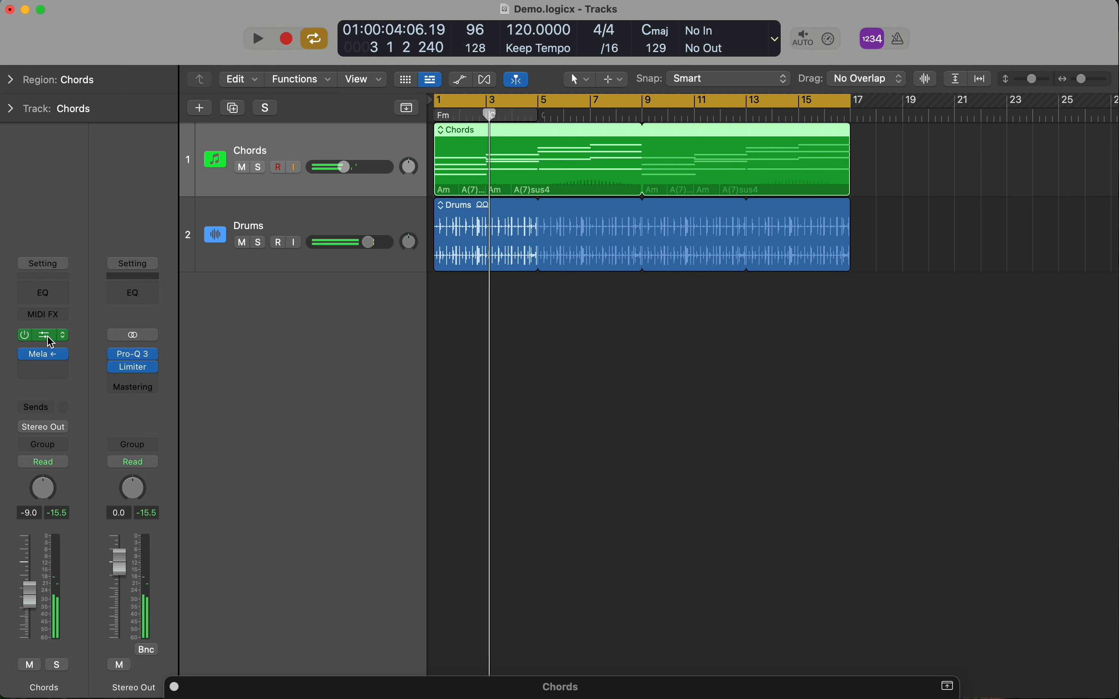
- Inspect the channel strips of the Drums and Chords tracks, leaving Chords selected with the Mela window in full view
{"action": "mouse_move", "coordinate": [42, 362]}
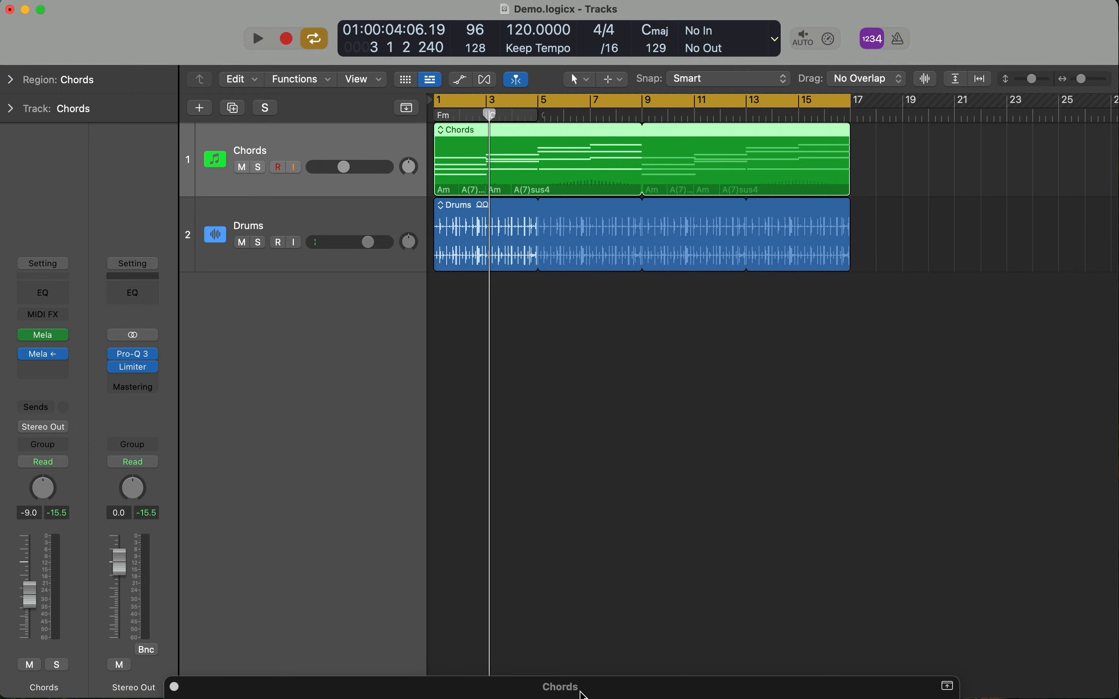
{"action": "left_click_drag", "start_coordinate": [583, 693], "coordinate": [542, 513]}
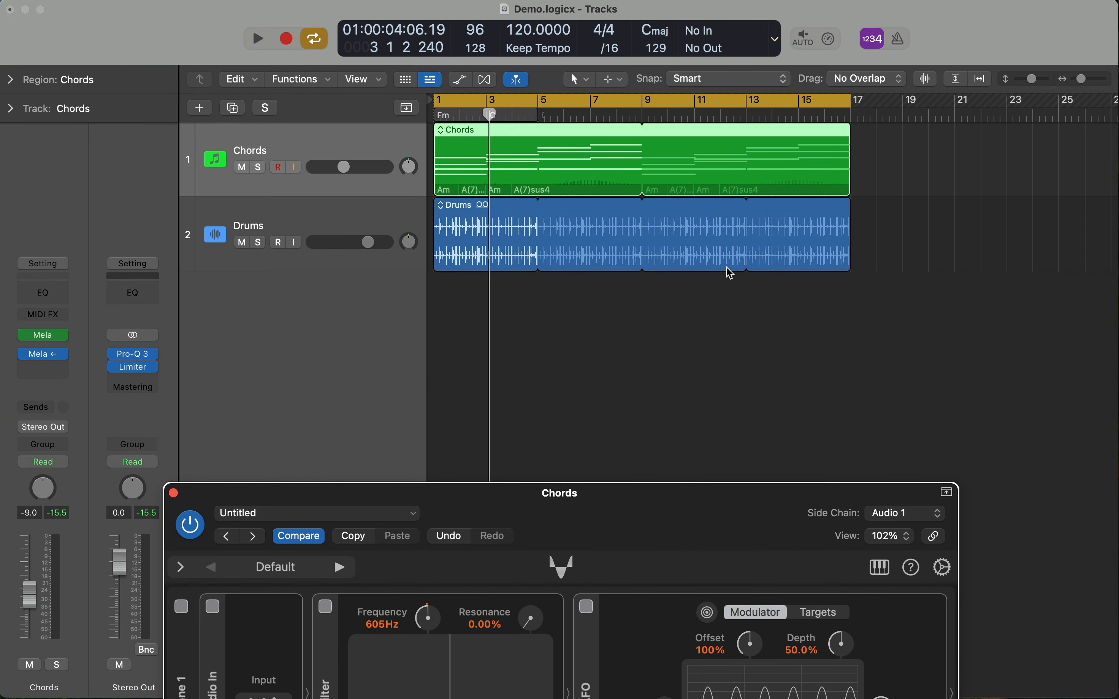
{"action": "left_click", "coordinate": [350, 215]}
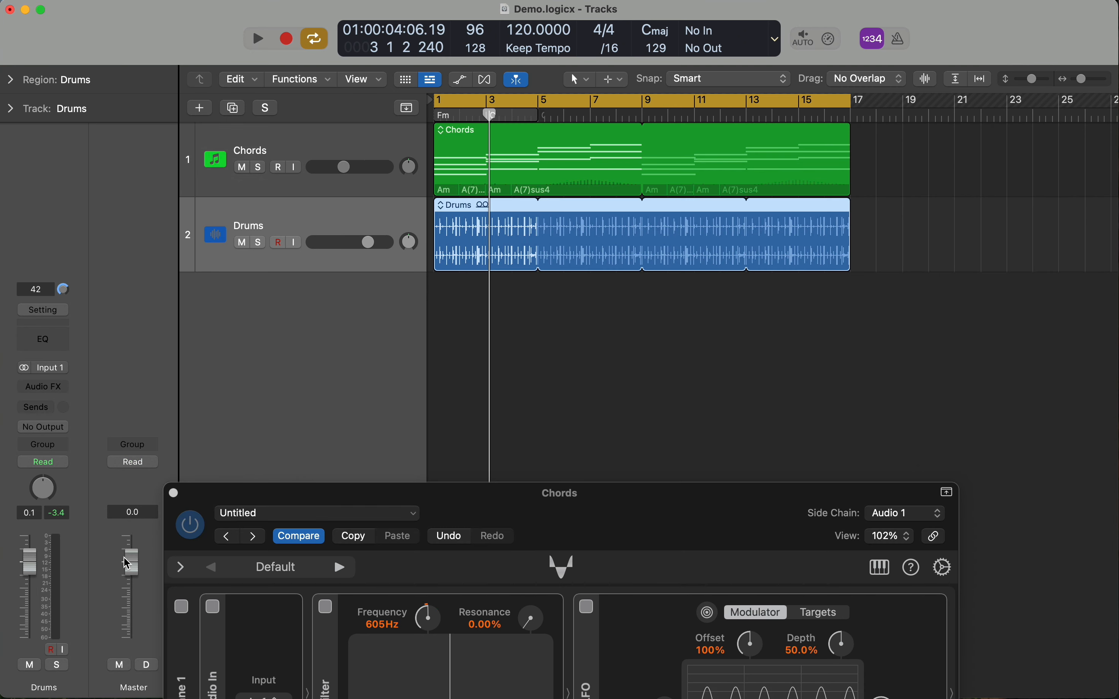
{"action": "left_click", "coordinate": [306, 140]}
{"action": "left_click_drag", "start_coordinate": [657, 525], "coordinate": [682, 29]}
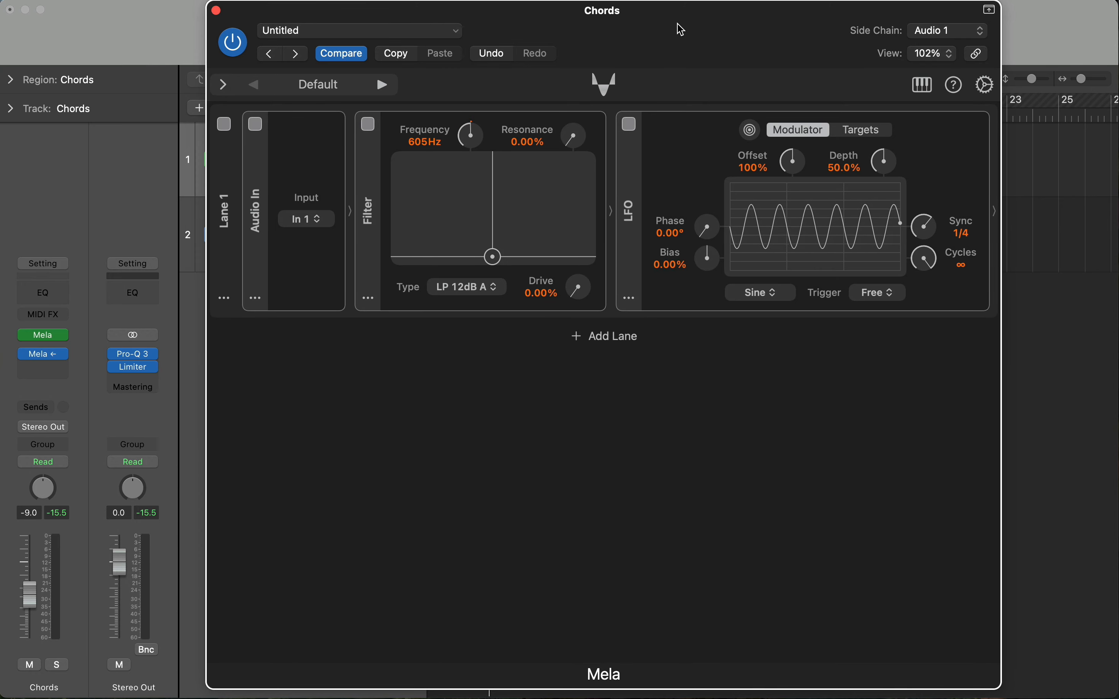
- Group the Filter module in Lane 1 and move the LFO module into that group
{"action": "left_click", "coordinate": [369, 301]}
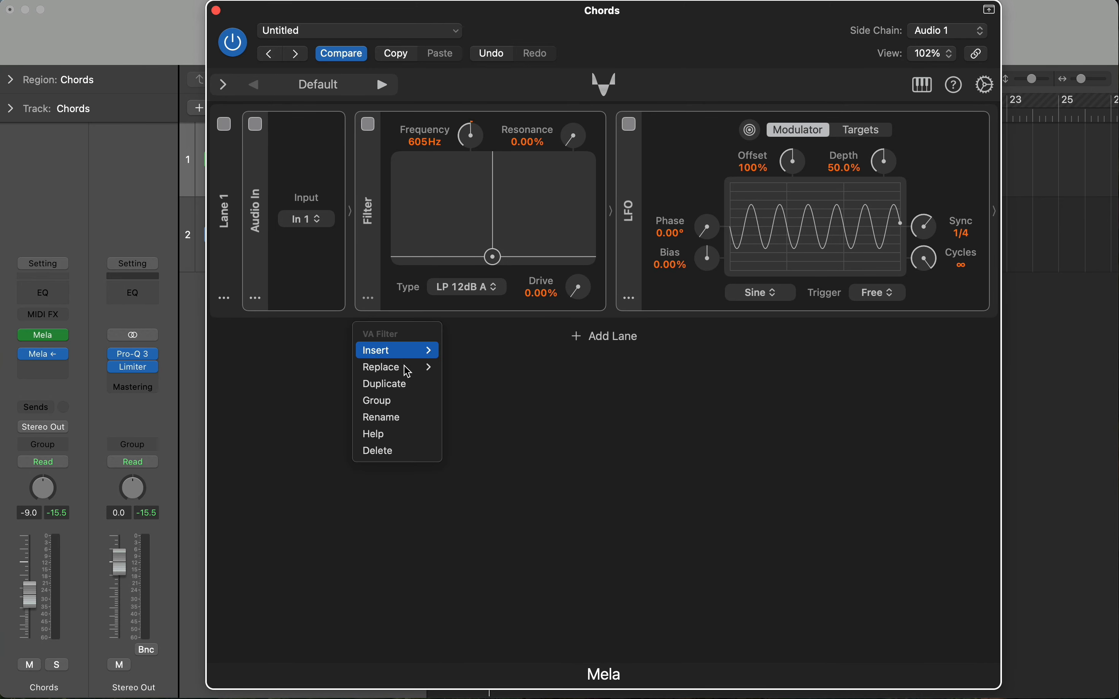
{"action": "left_click", "coordinate": [399, 399]}
{"action": "left_click_drag", "start_coordinate": [715, 217], "coordinate": [684, 217]}
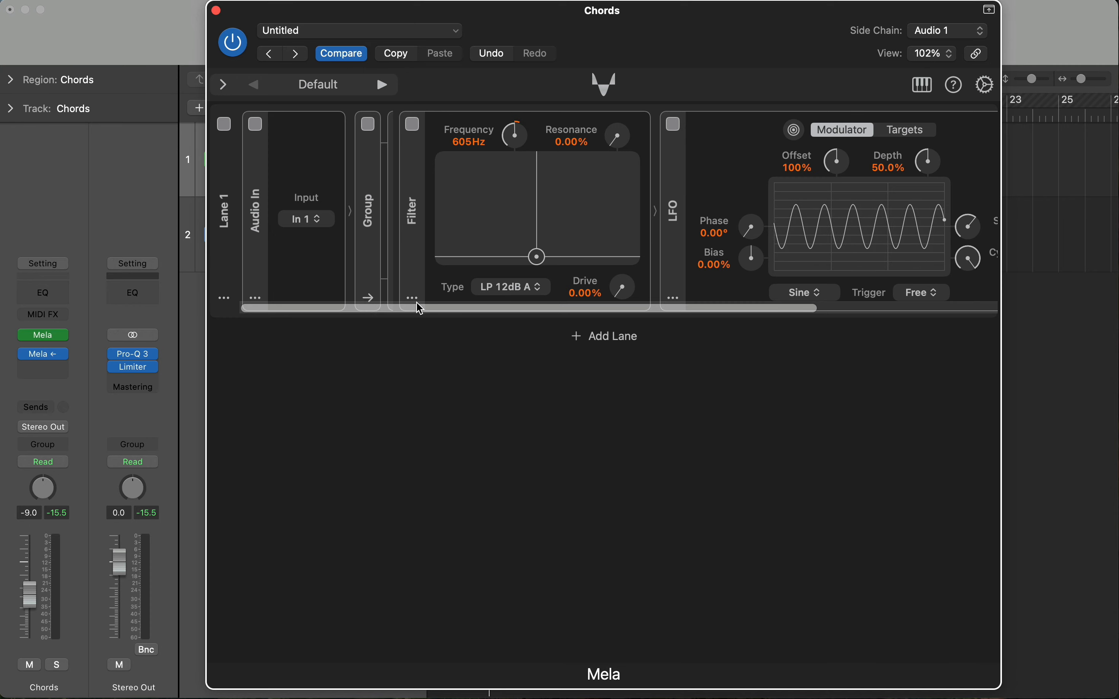
- Examine the group's mode options and switch the whole group off and back on
{"action": "left_click", "coordinate": [370, 299]}
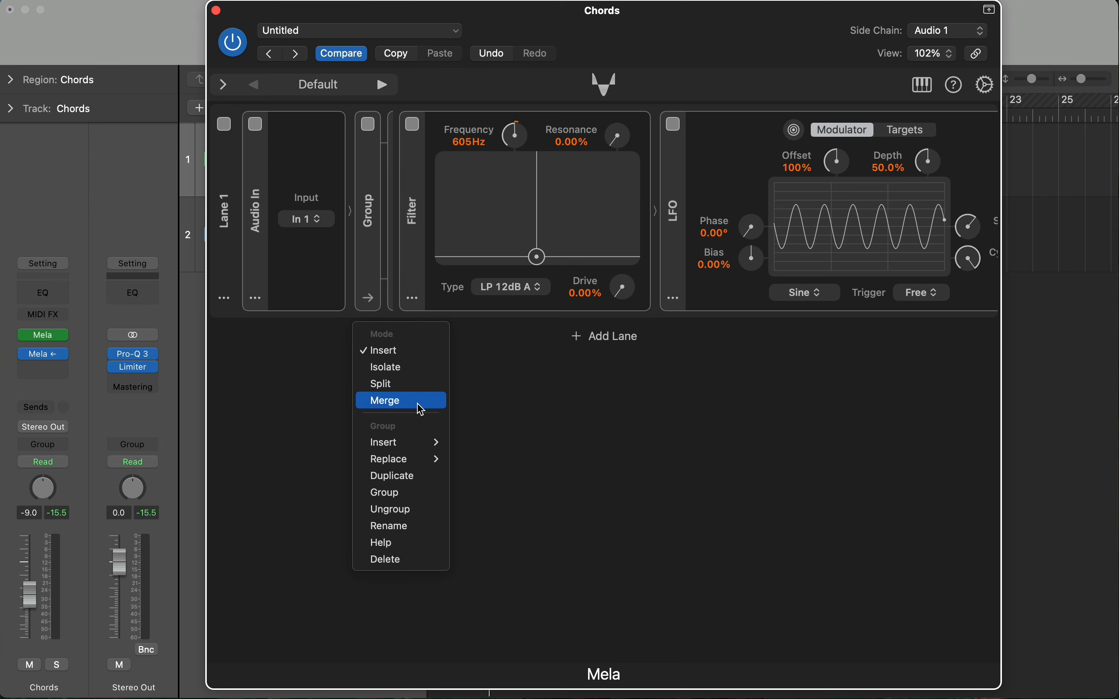
{"action": "left_click", "coordinate": [599, 440]}
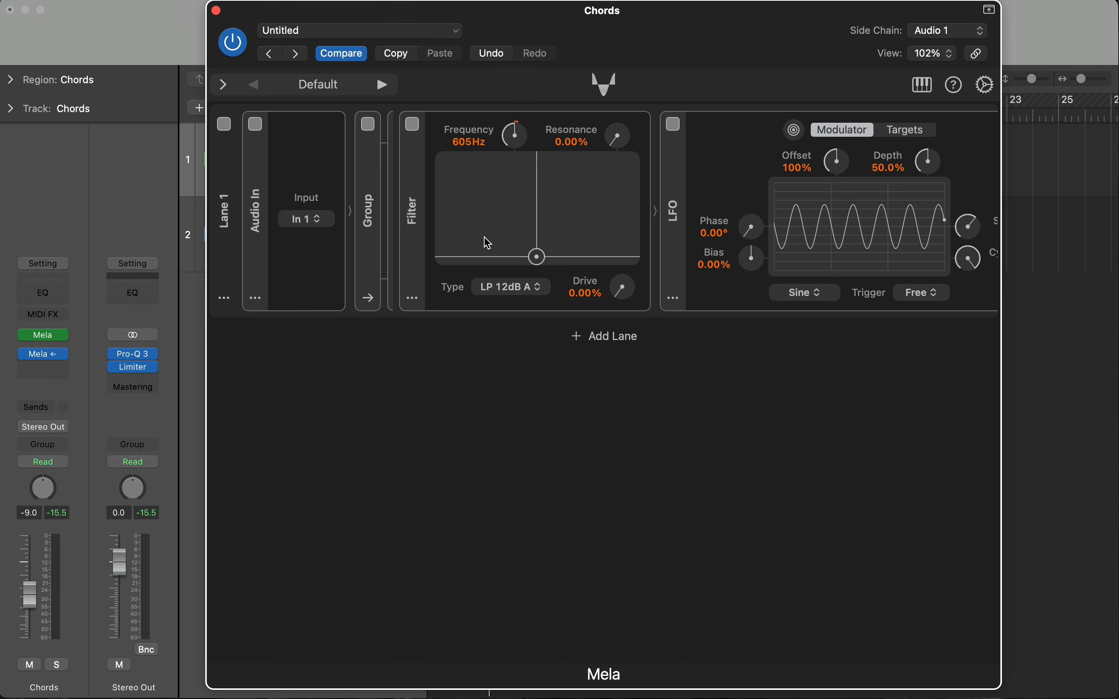
{"action": "scroll", "coordinate": [488, 243], "scroll_direction": "right", "scroll_amount": 2}
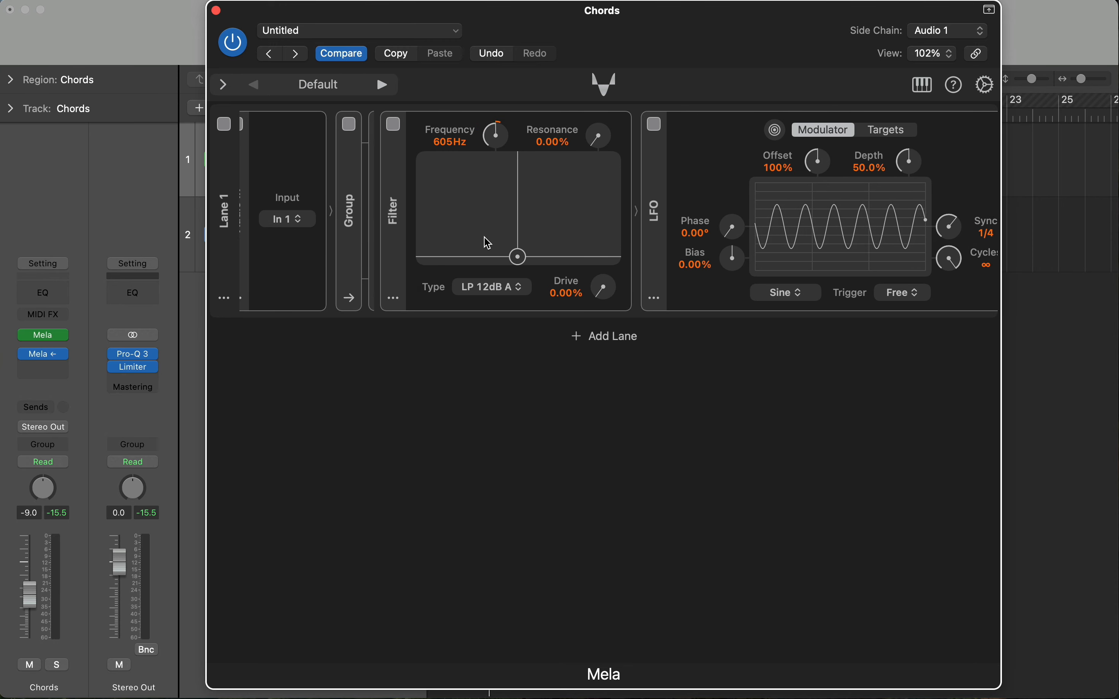
{"action": "mouse_move", "coordinate": [356, 225]}
{"action": "left_mouse_down"}
{"action": "mouse_move", "coordinate": [706, 225]}
{"action": "mouse_move", "coordinate": [373, 222]}
{"action": "left_mouse_up"}
{"action": "left_click", "coordinate": [369, 125]}
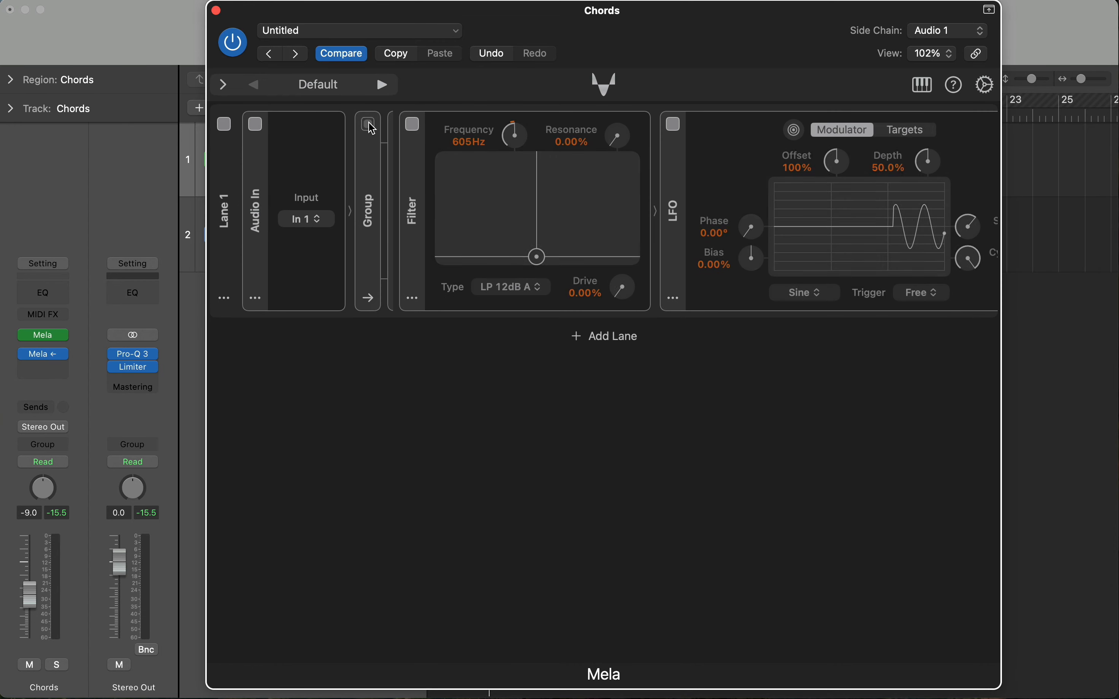
{"action": "left_click", "coordinate": [370, 126]}
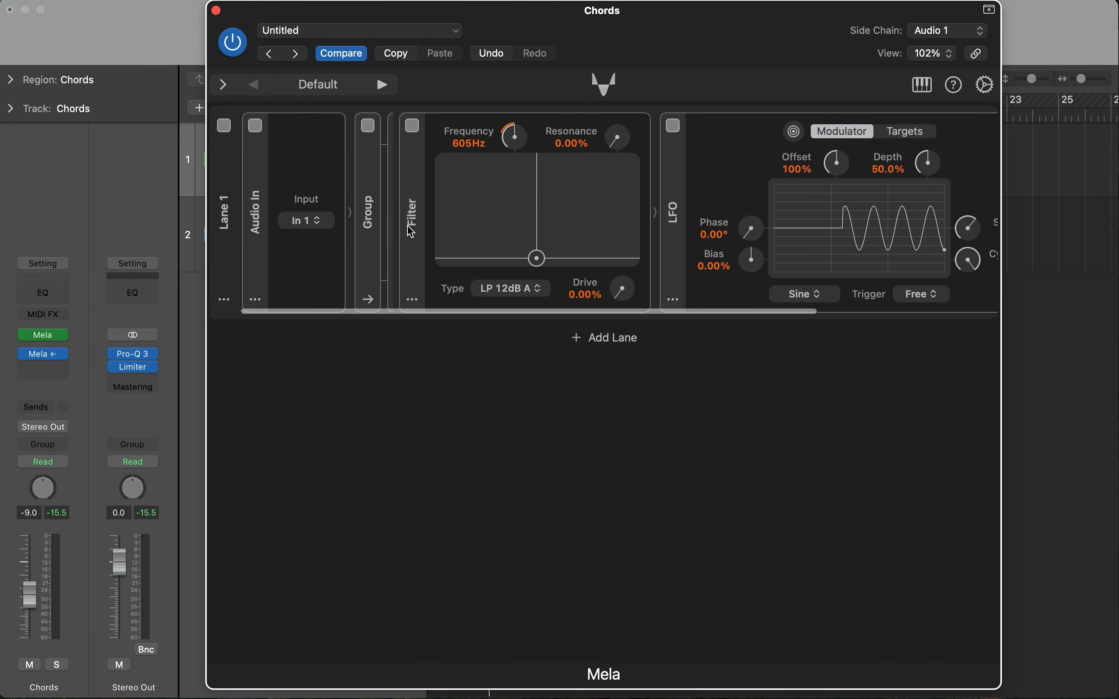
- Play the project briefly from the start to hear the grouped Filter and LFO on the chords
{"action": "left_click_drag", "start_coordinate": [625, 60], "coordinate": [628, 352]}
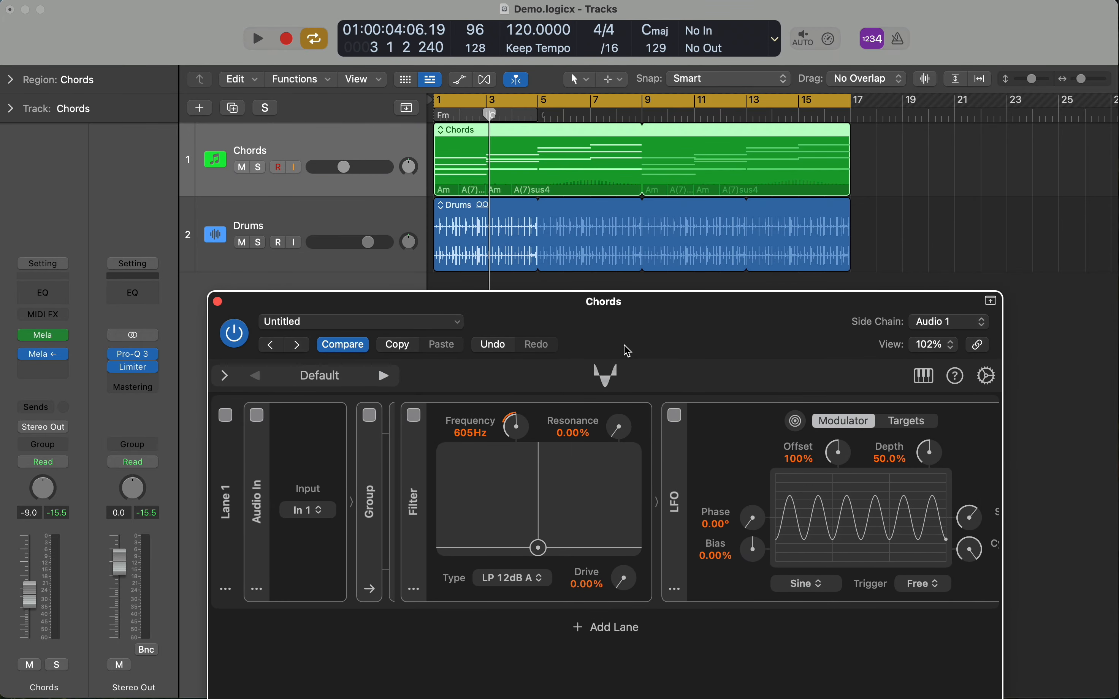
{"action": "left_click", "coordinate": [920, 224]}
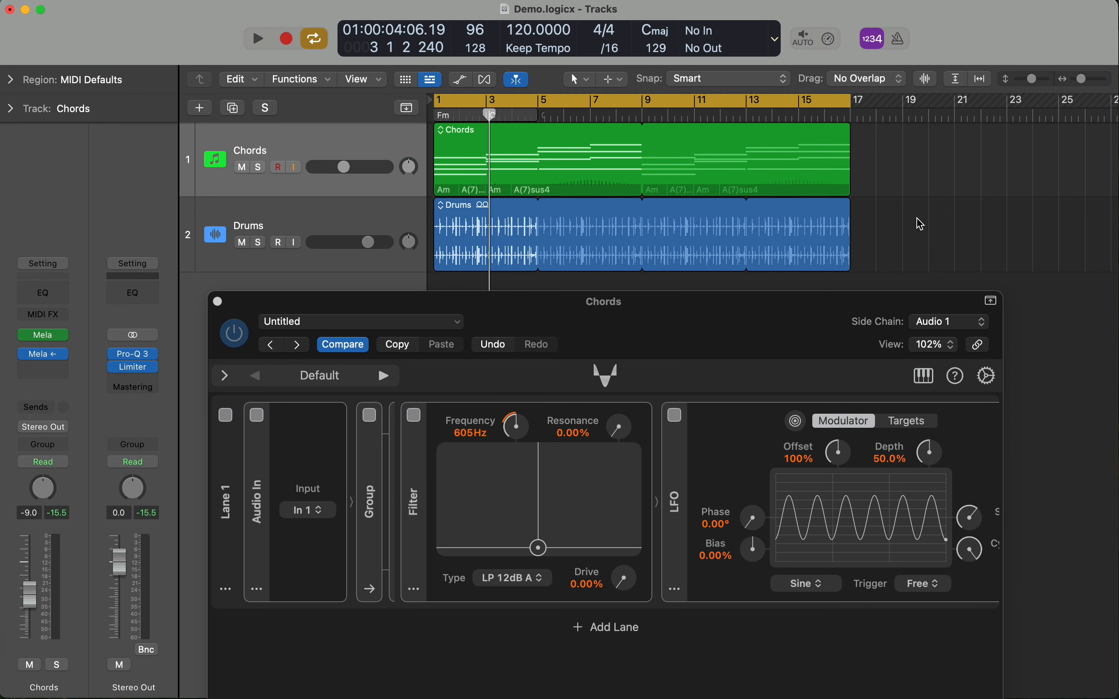
{"action": "key", "text": "space"}
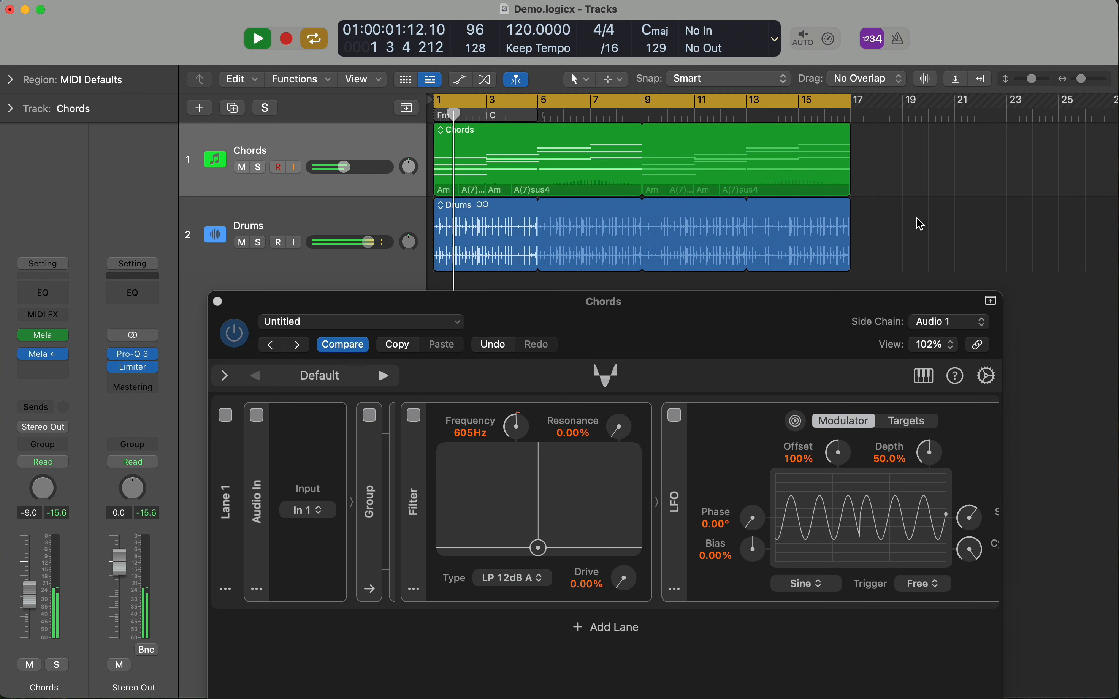
{"action": "key", "text": "space"}
{"action": "left_click_drag", "start_coordinate": [760, 342], "coordinate": [737, 58]}
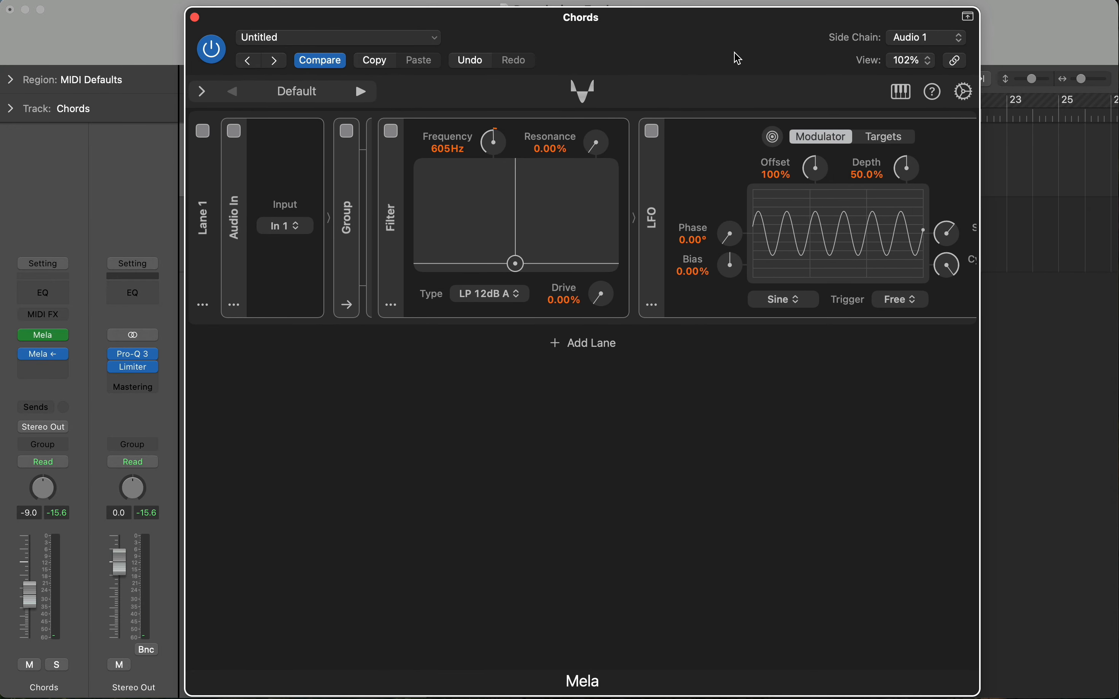
- Rename the group in Lane 1 as FX
{"action": "left_click", "coordinate": [349, 305]}
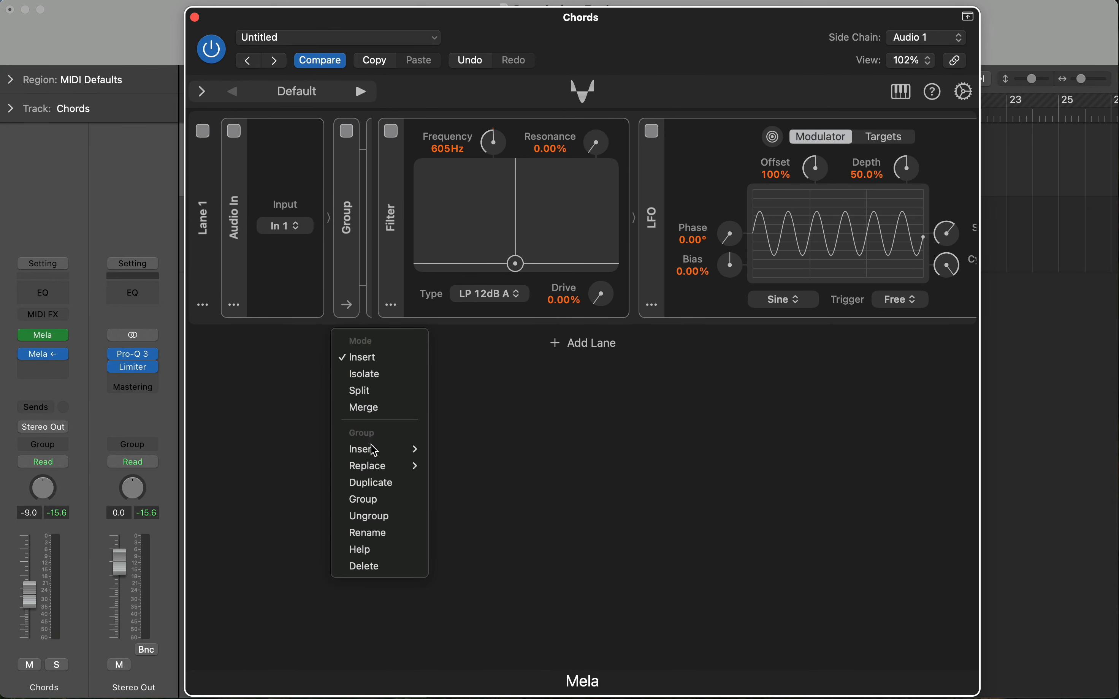
{"action": "left_click", "coordinate": [382, 533]}
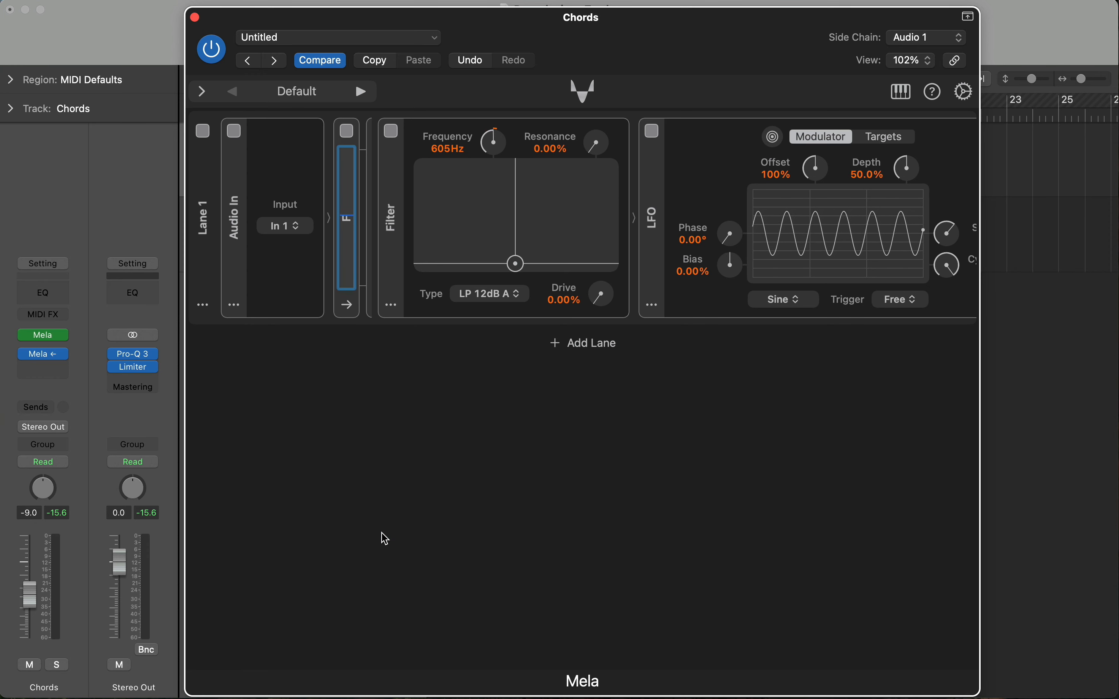
{"action": "type", "text": "FX"}
{"action": "key", "text": "Return"}
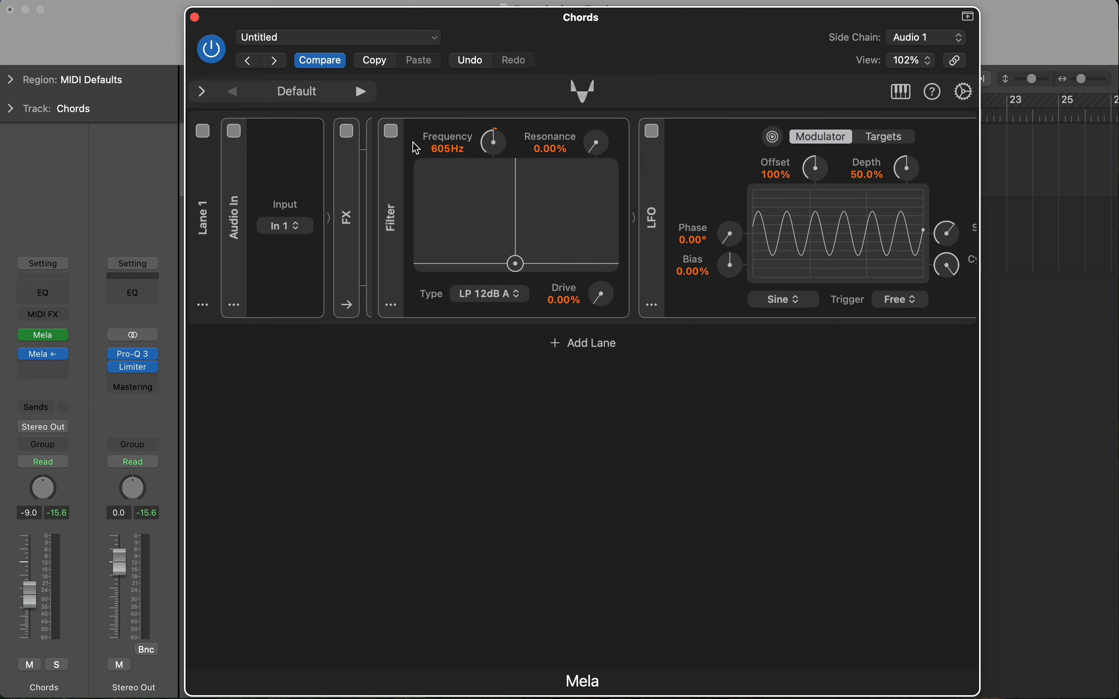
- Delete the LFO module from the FX group and lower the Filter's Frequency to 290 Hz
{"action": "left_click", "coordinate": [653, 305]}
{"action": "left_click", "coordinate": [687, 459]}
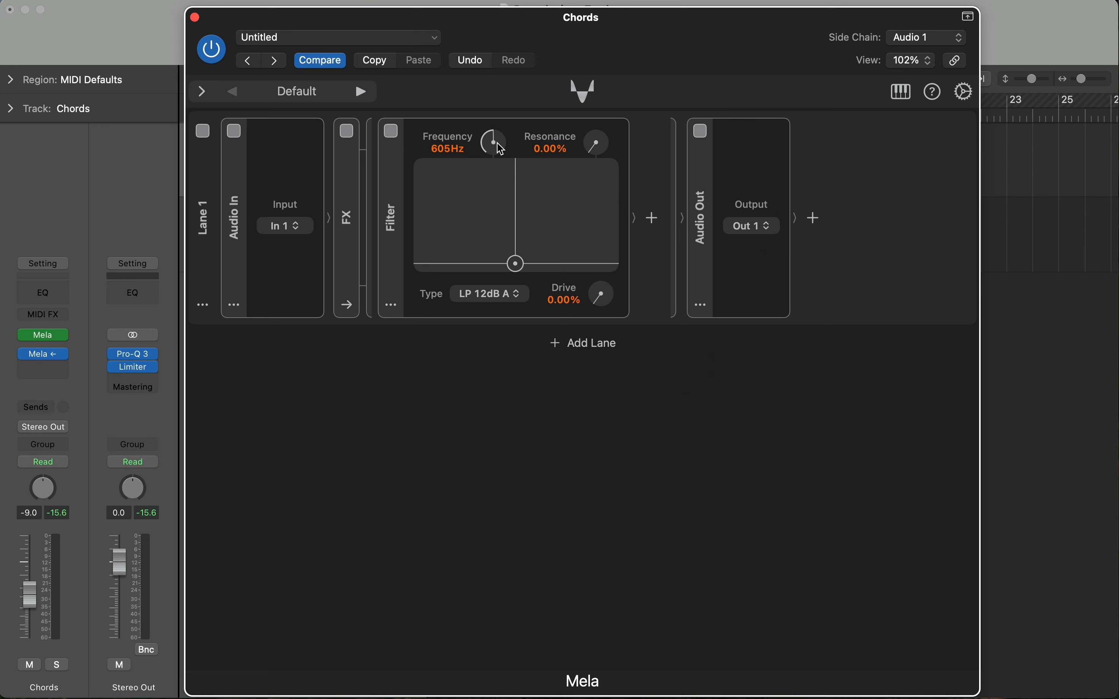
{"action": "mouse_move", "coordinate": [498, 149]}
{"action": "left_mouse_down"}
{"action": "mouse_move", "coordinate": [494, 170]}
{"action": "mouse_move", "coordinate": [493, 154]}
{"action": "left_mouse_up"}
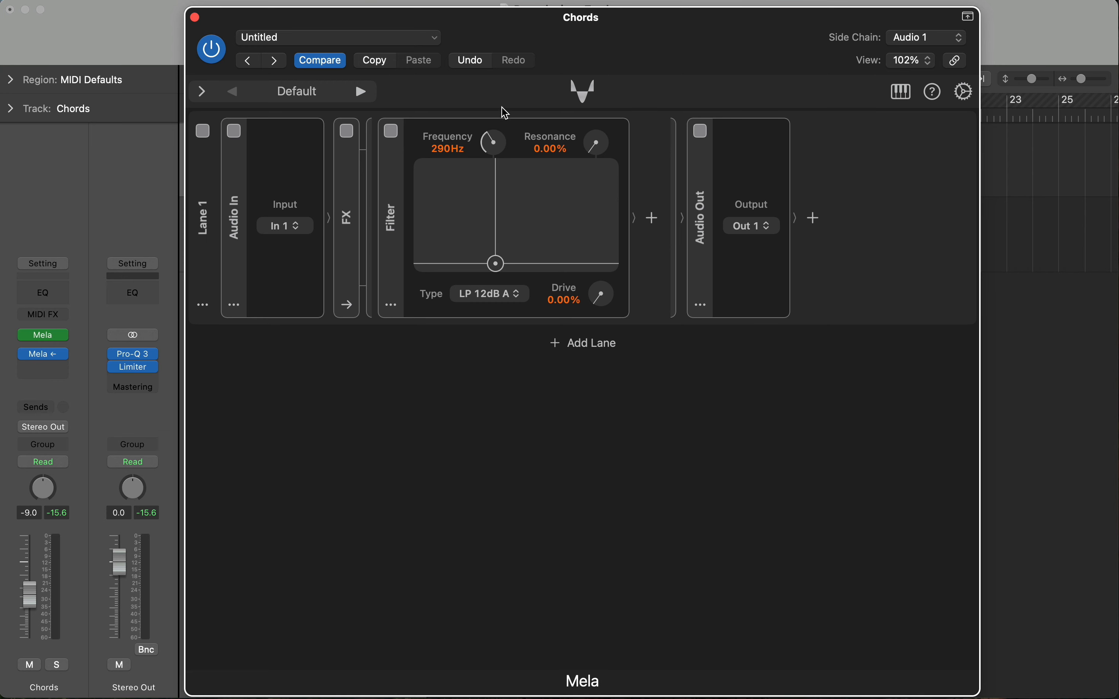
- Insert an audio input lane above Lane 1 with its input set to In 2, keeping Drums (Audio 1) as the side chain source
{"action": "left_click", "coordinate": [204, 307]}
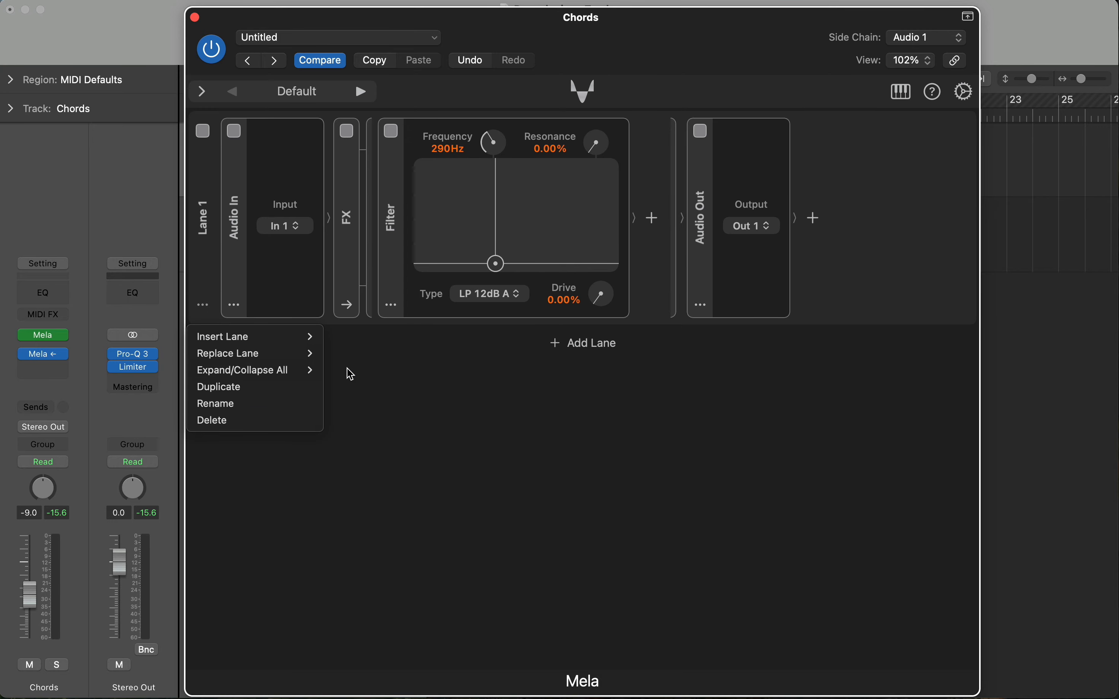
{"action": "mouse_move", "coordinate": [307, 337]}
{"action": "left_click", "coordinate": [393, 423]}
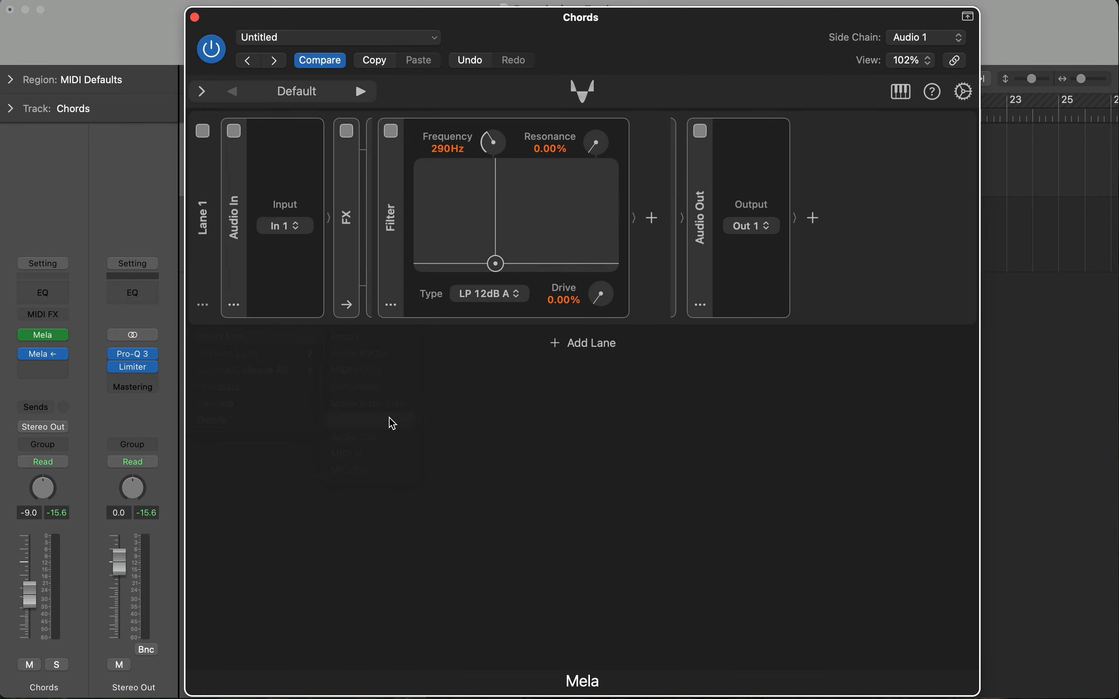
{"action": "left_click", "coordinate": [284, 226]}
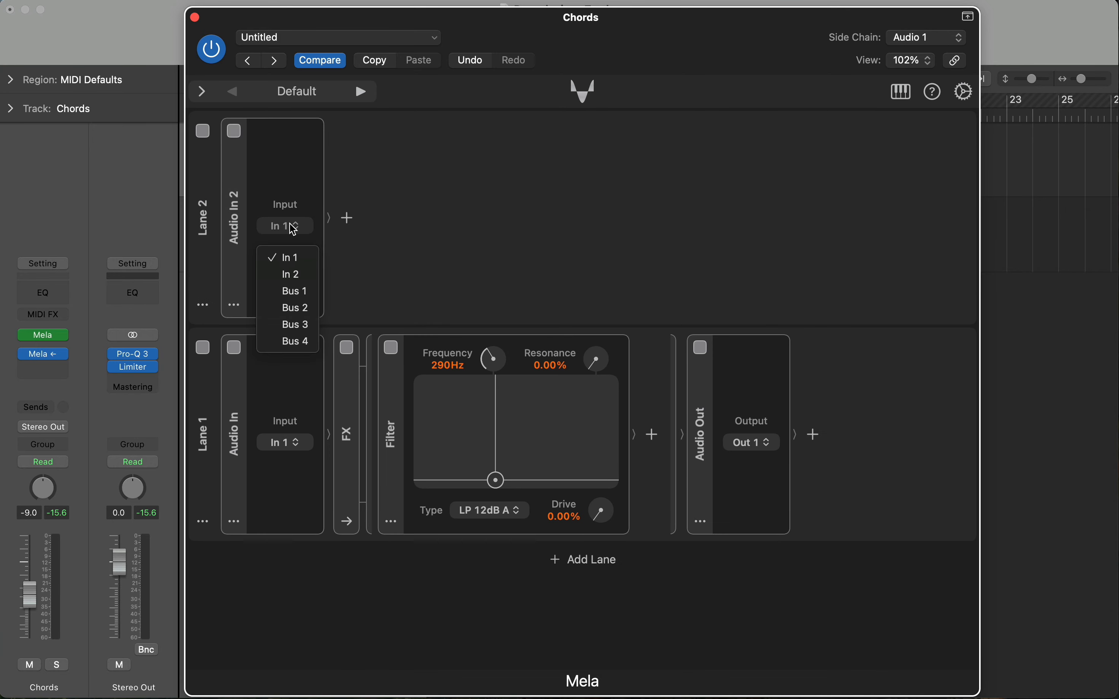
{"action": "left_click", "coordinate": [301, 277]}
{"action": "left_click", "coordinate": [929, 41]}
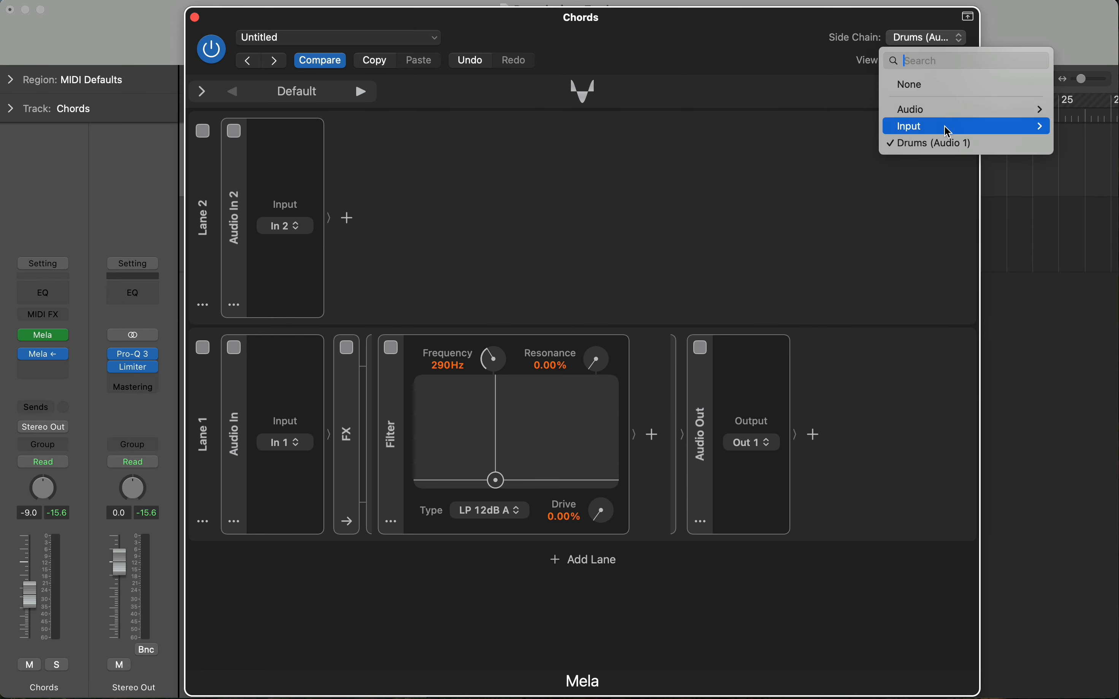
{"action": "left_click", "coordinate": [931, 145]}
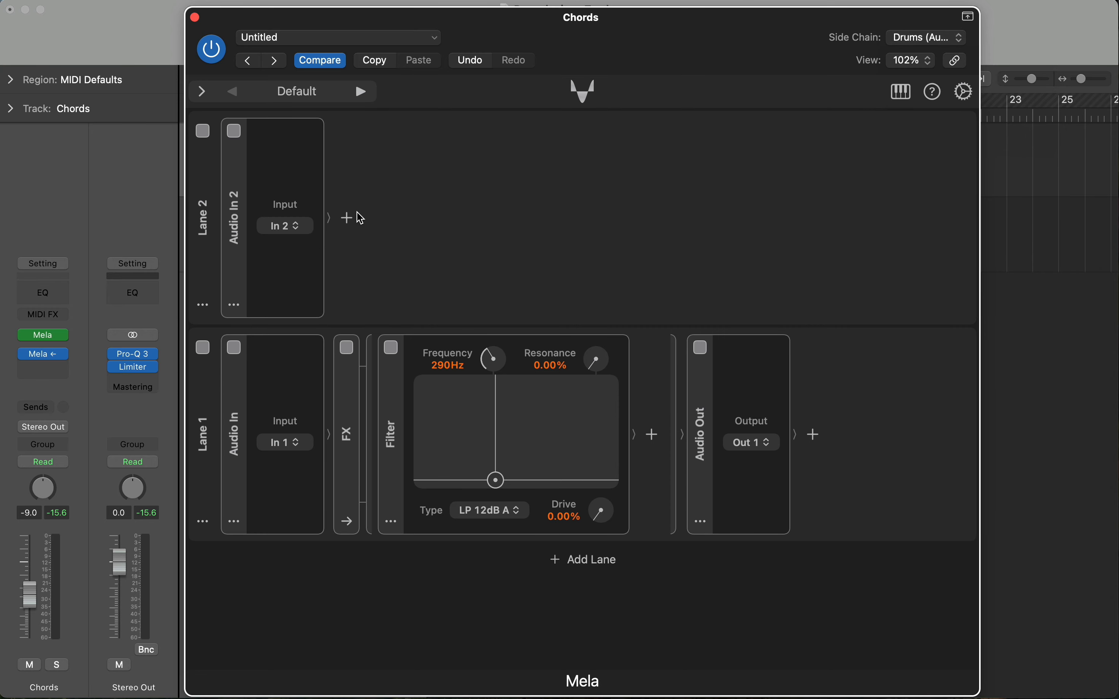
- Add an Envelope Follower after Audio In 2 and assign it to the Filter's Frequency with +100% intensity
{"action": "left_click", "coordinate": [349, 219]}
{"action": "mouse_move", "coordinate": [412, 304]}
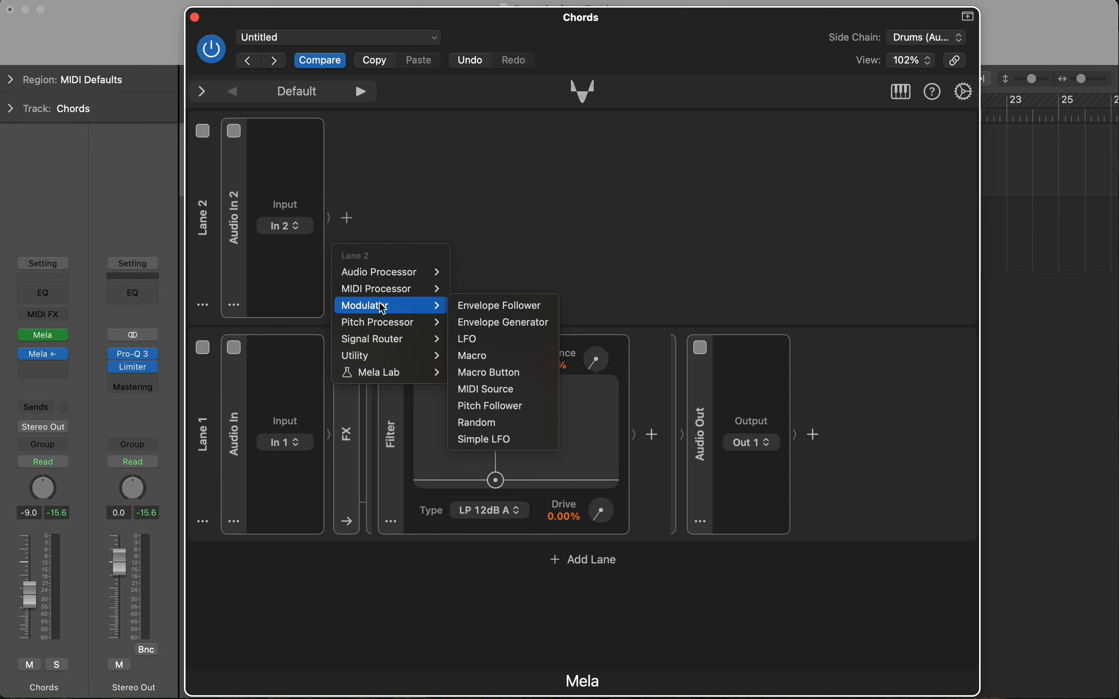
{"action": "left_click", "coordinate": [504, 309]}
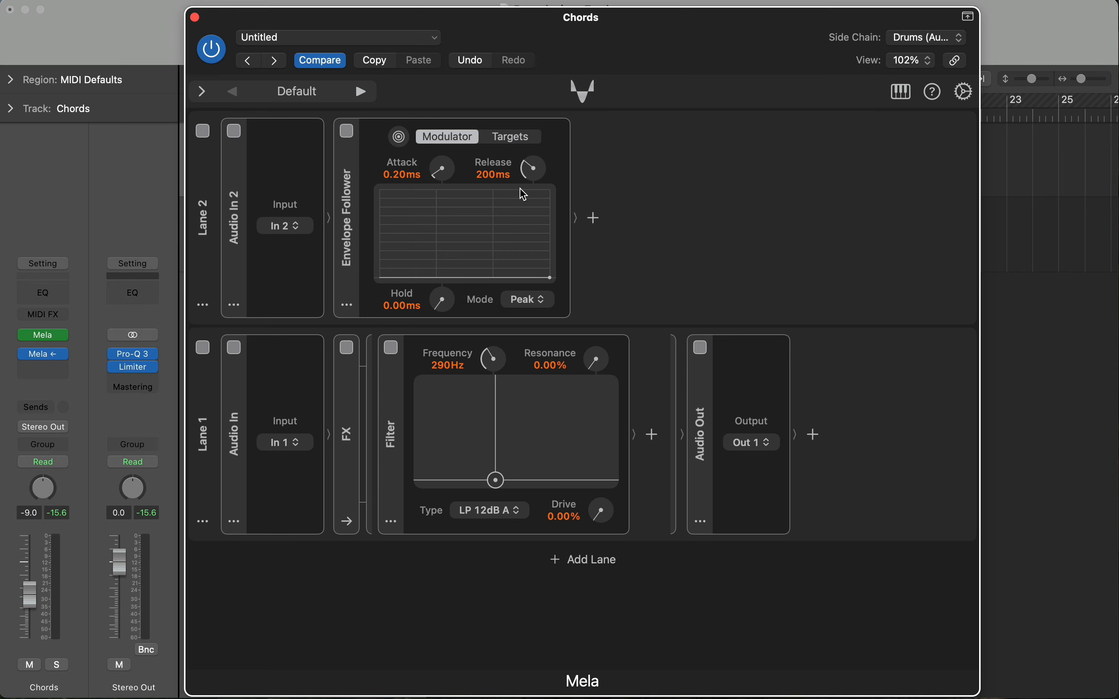
{"action": "left_click_drag", "start_coordinate": [405, 144], "coordinate": [448, 360]}
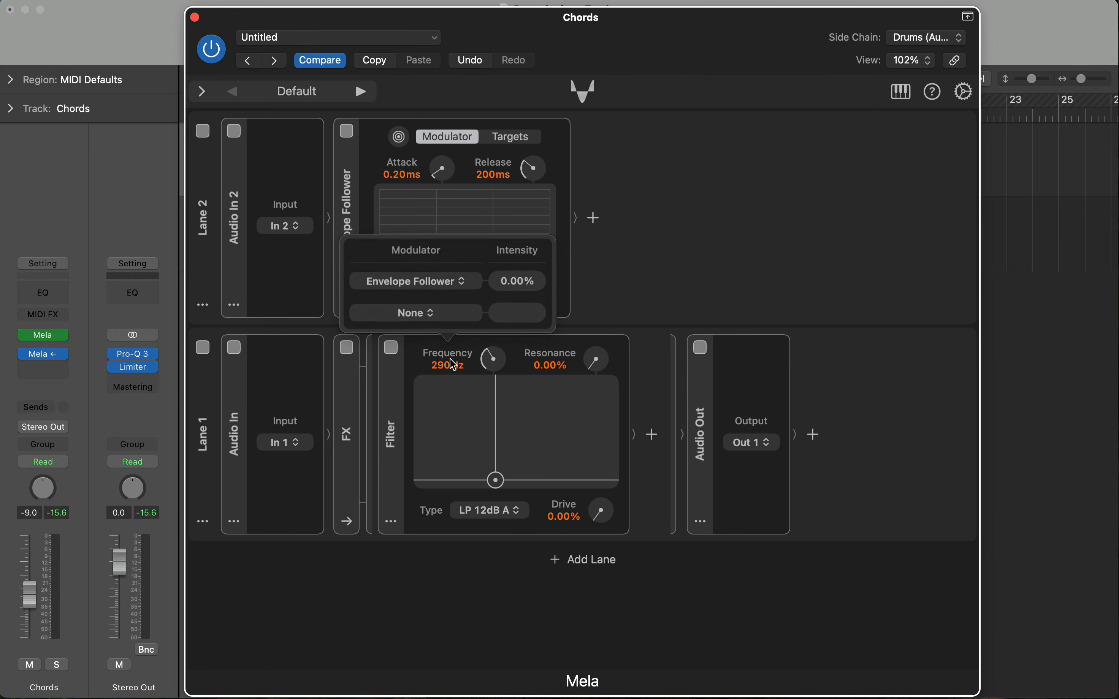
{"action": "left_click_drag", "start_coordinate": [519, 287], "coordinate": [540, 121]}
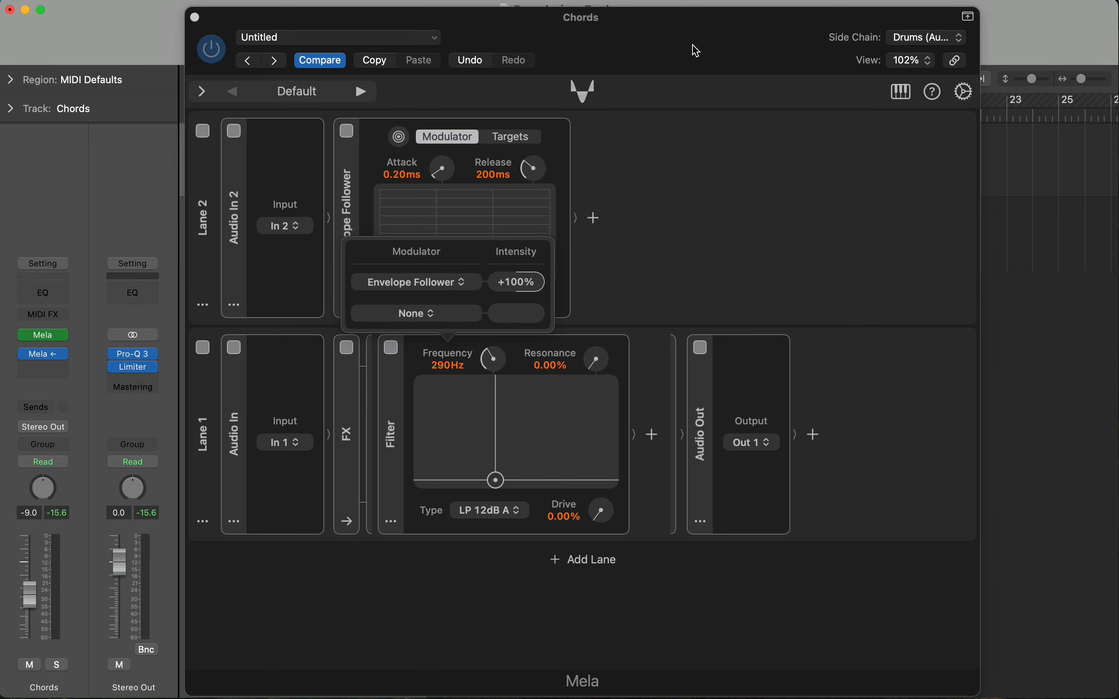
{"action": "left_click", "coordinate": [692, 91]}
- Play the project to hear the drums modulate the chords' filter, with the arrangement in view, and bring the Mela window back up
{"action": "left_click_drag", "start_coordinate": [680, 44], "coordinate": [691, 357]}
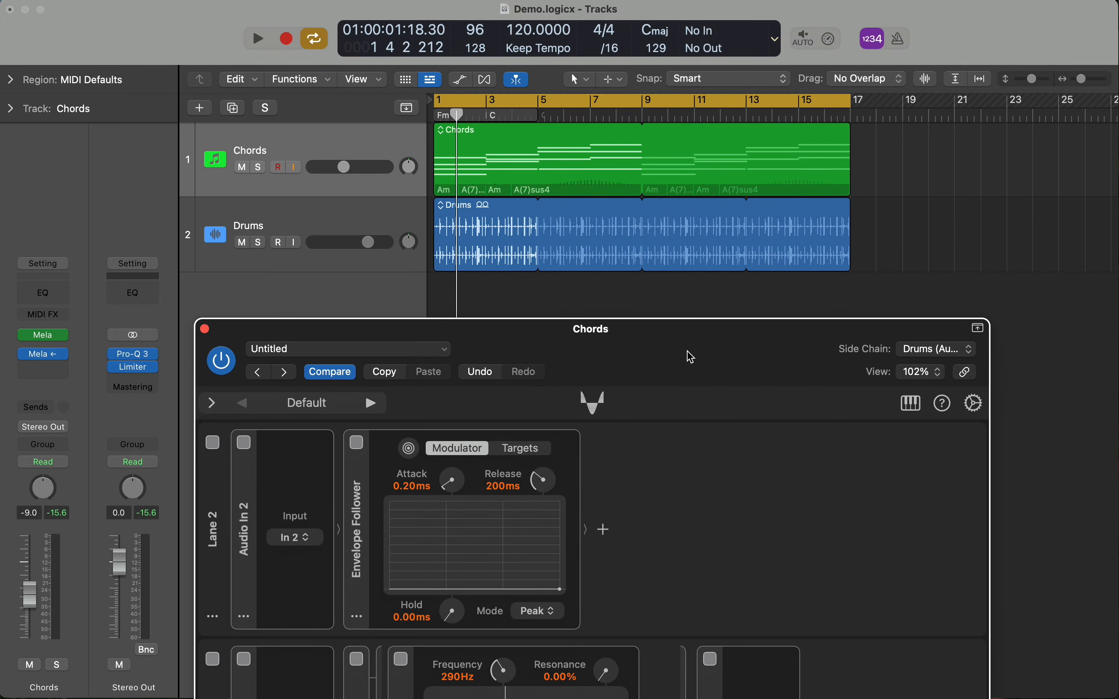
{"action": "key", "text": "space"}
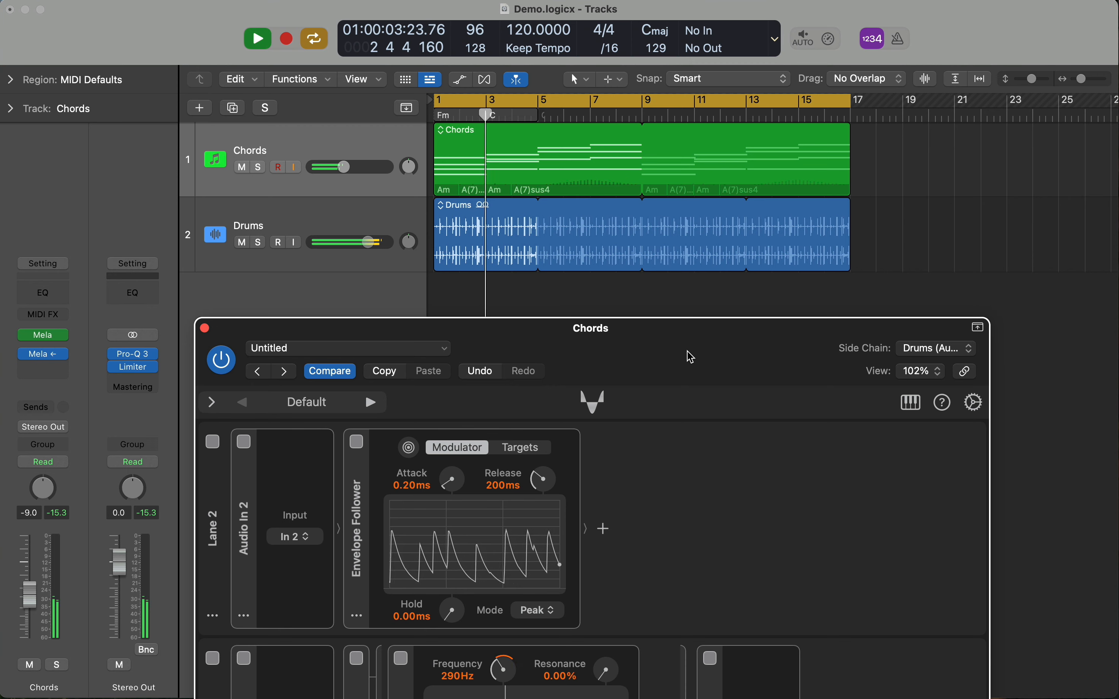
{"action": "left_click_drag", "start_coordinate": [669, 331], "coordinate": [599, 10]}
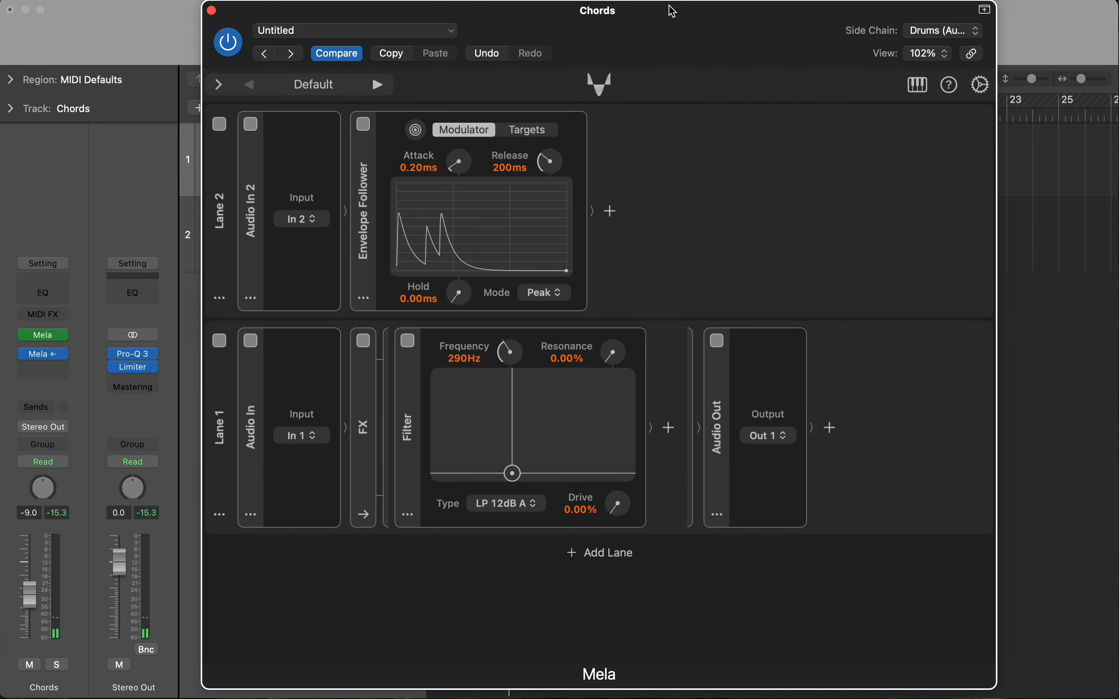
- Rename Lane 2 as EF and move it into the FX group, ahead of the Filter
{"action": "left_click", "coordinate": [220, 298]}
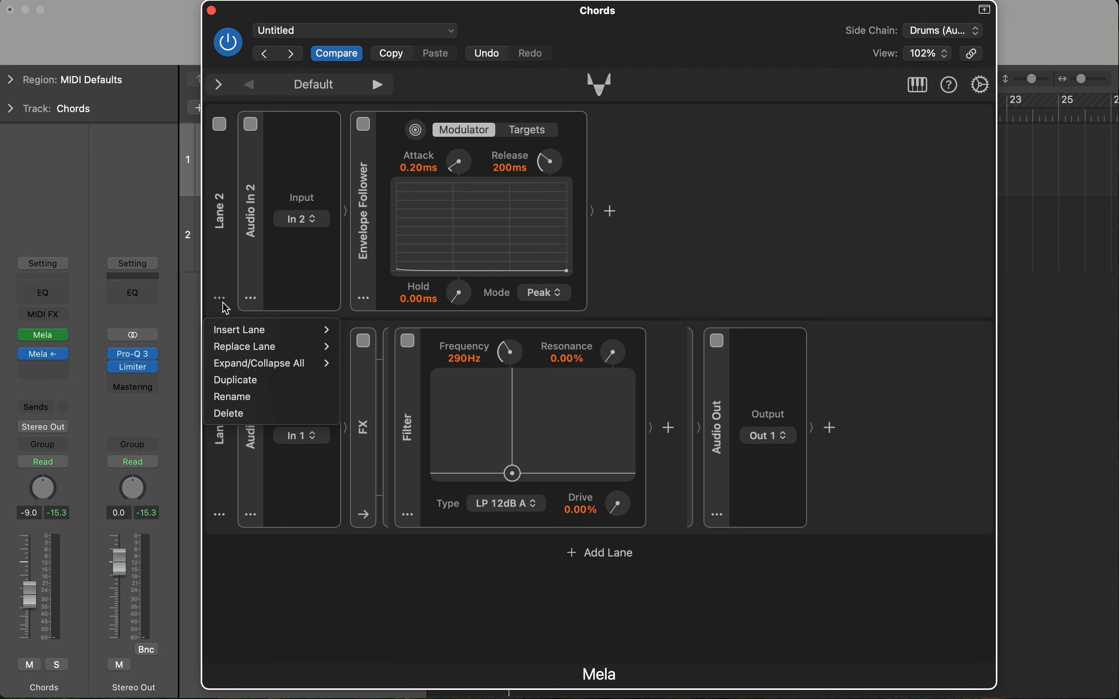
{"action": "left_click", "coordinate": [283, 396]}
{"action": "type", "text": "EF"}
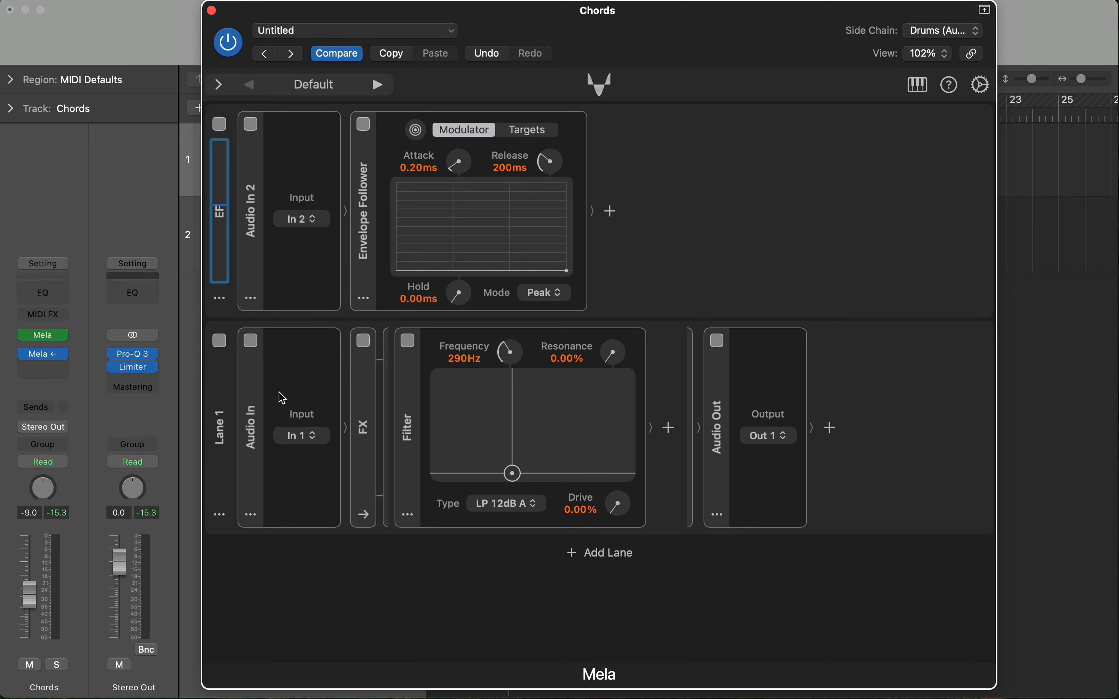
{"action": "key", "text": "Return"}
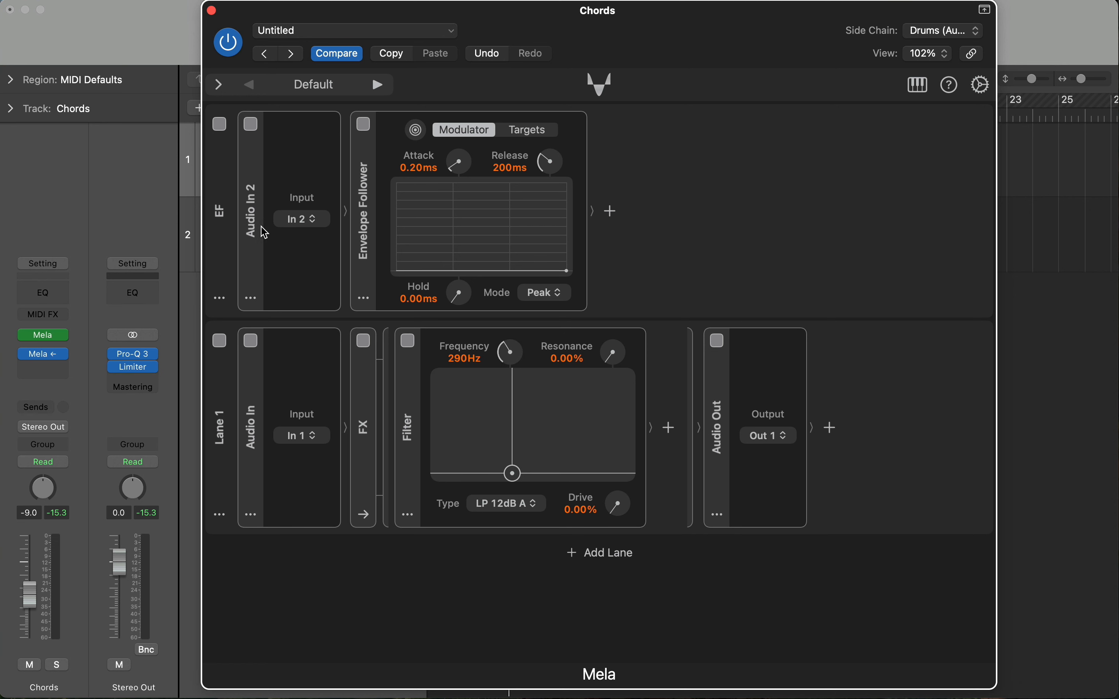
{"action": "left_click_drag", "start_coordinate": [253, 224], "coordinate": [410, 220]}
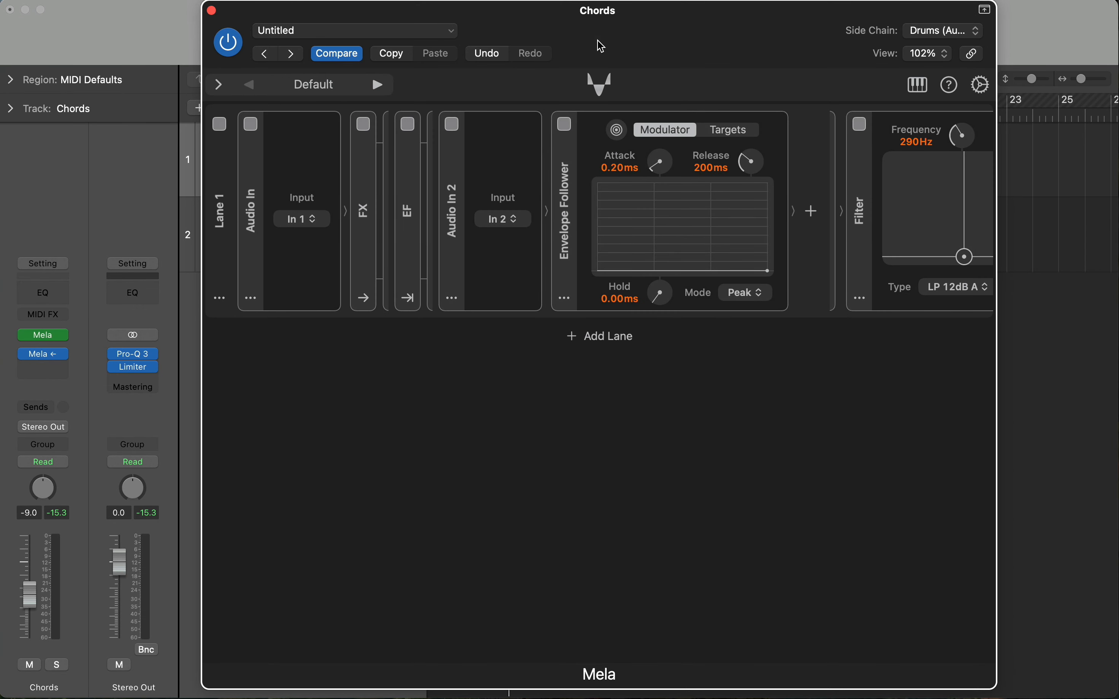
- Play the project from the start with the arrangement in view to hear the nested EF group, and bring the Mela window back up
{"action": "left_click_drag", "start_coordinate": [602, 47], "coordinate": [599, 378]}
{"action": "left_click", "coordinate": [576, 311]}
{"action": "key", "text": "Return"}
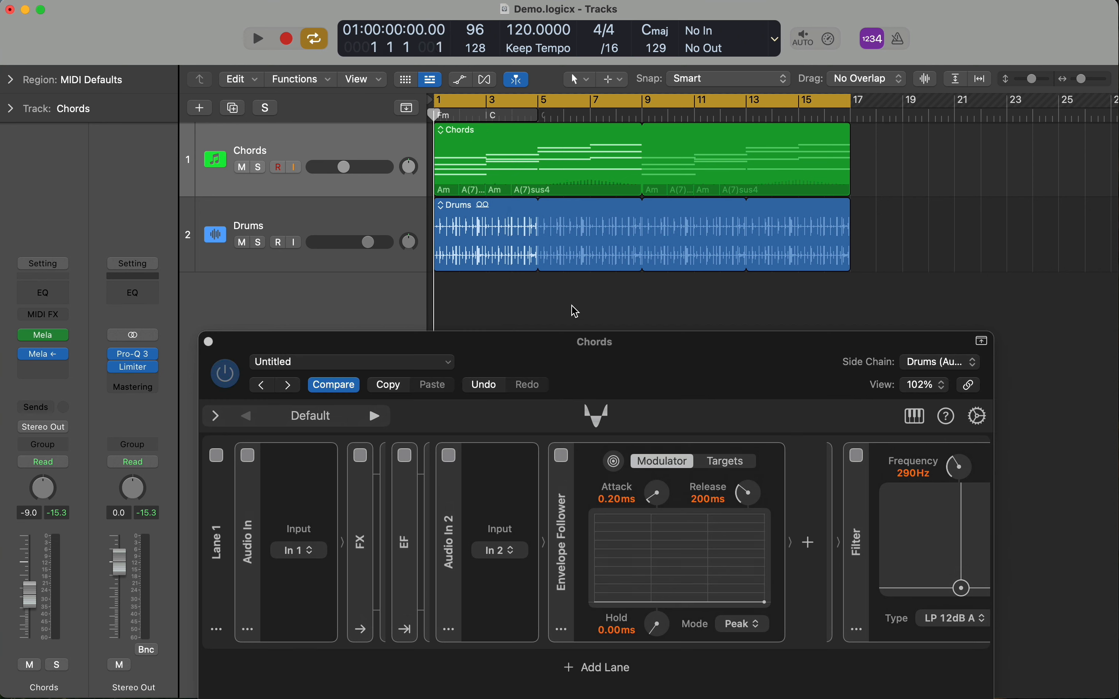
{"action": "key", "text": "space"}
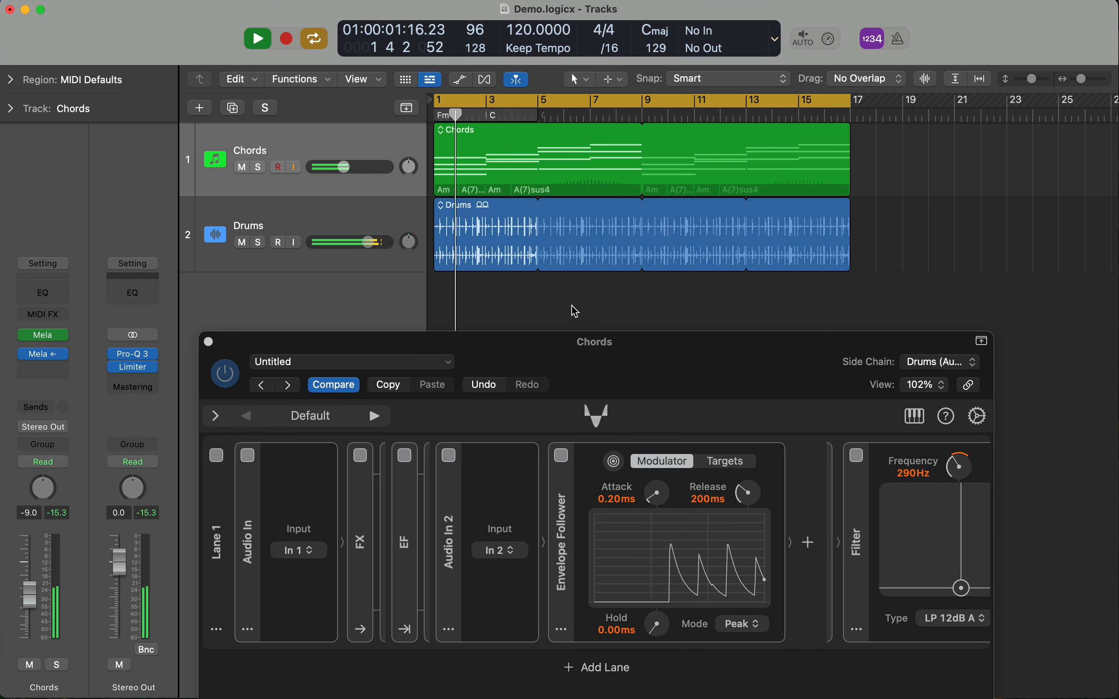
{"action": "key", "text": "space"}
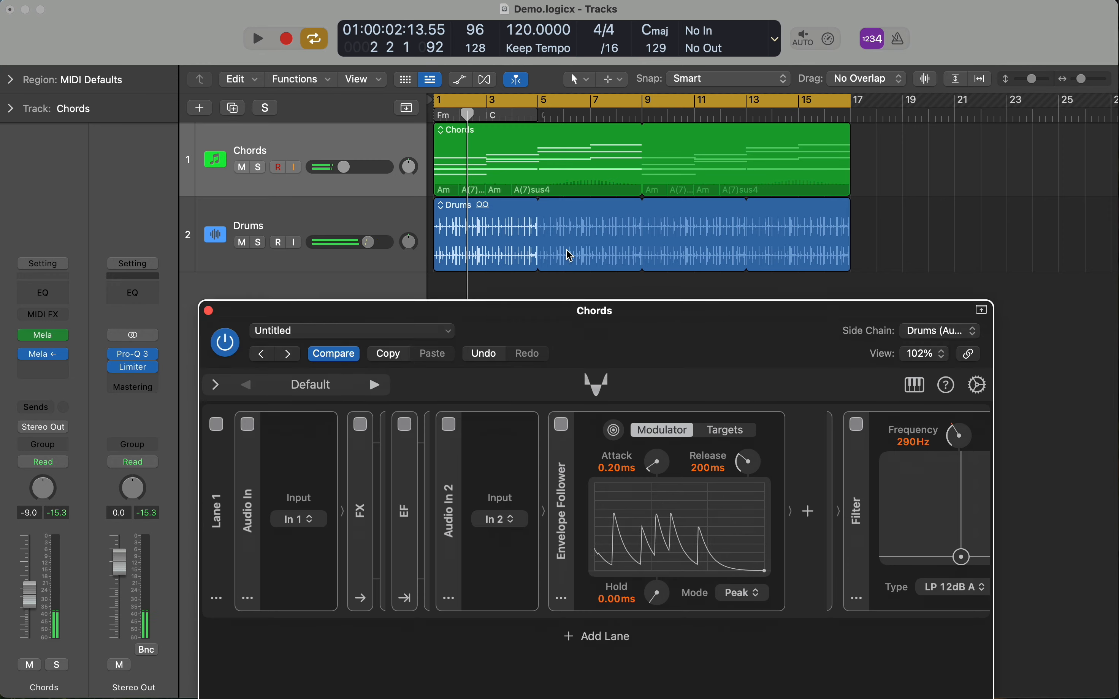
{"action": "left_click_drag", "start_coordinate": [567, 250], "coordinate": [586, 34]}
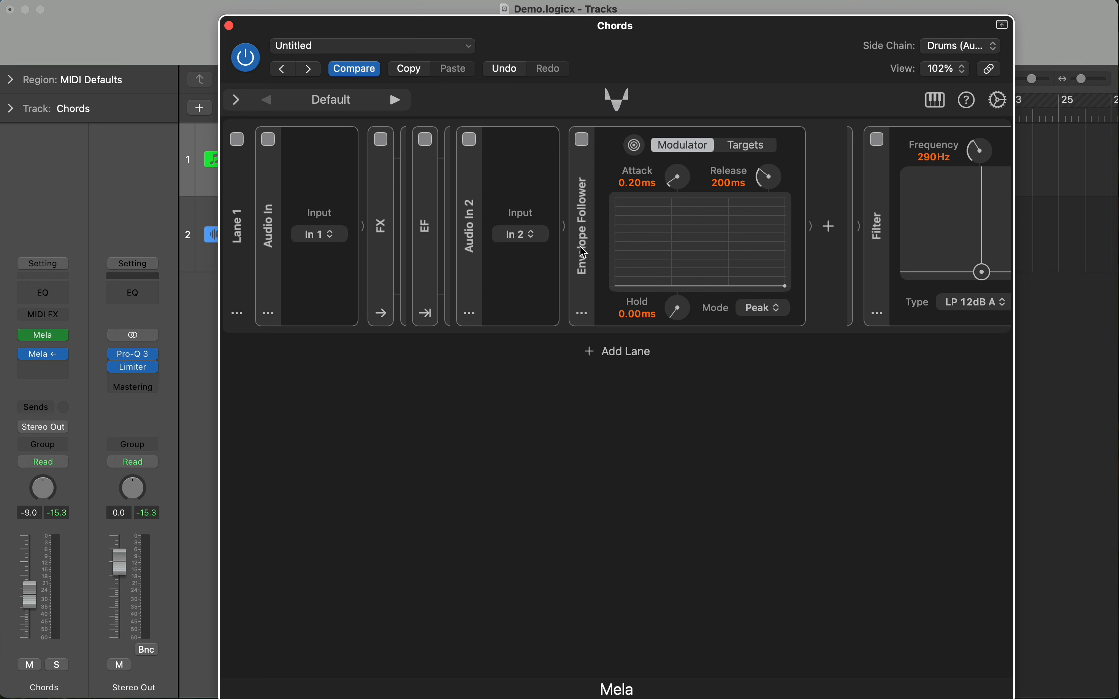
- Review the EF group's mode options and switch its mode to Insert
{"action": "left_click", "coordinate": [427, 315]}
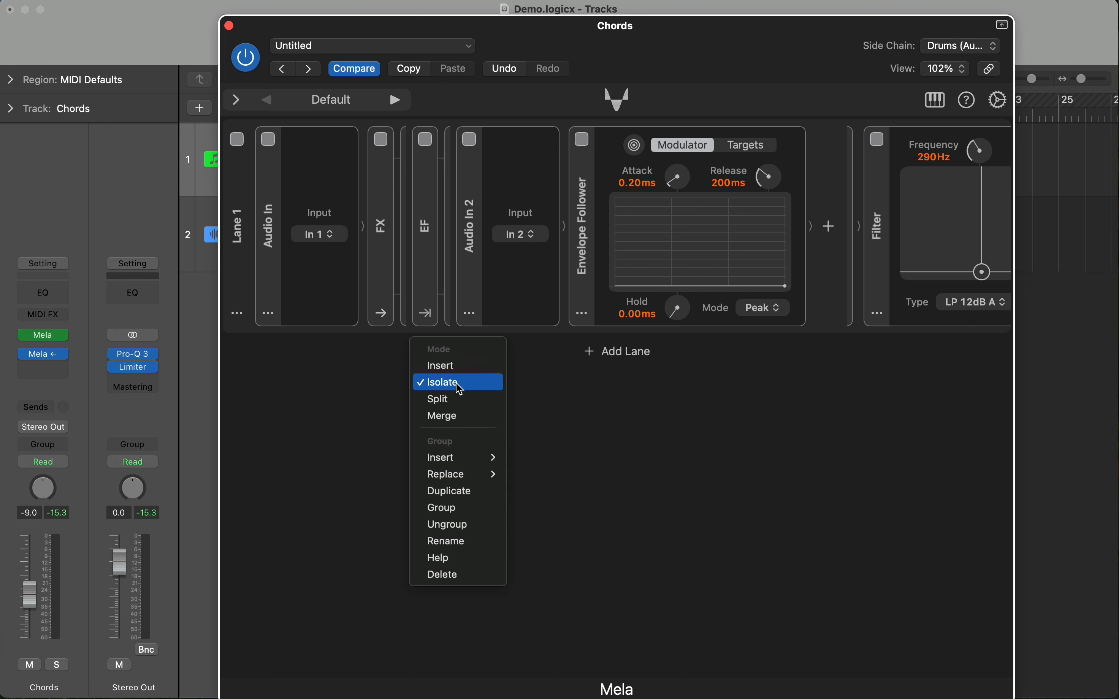
{"action": "left_click", "coordinate": [552, 394]}
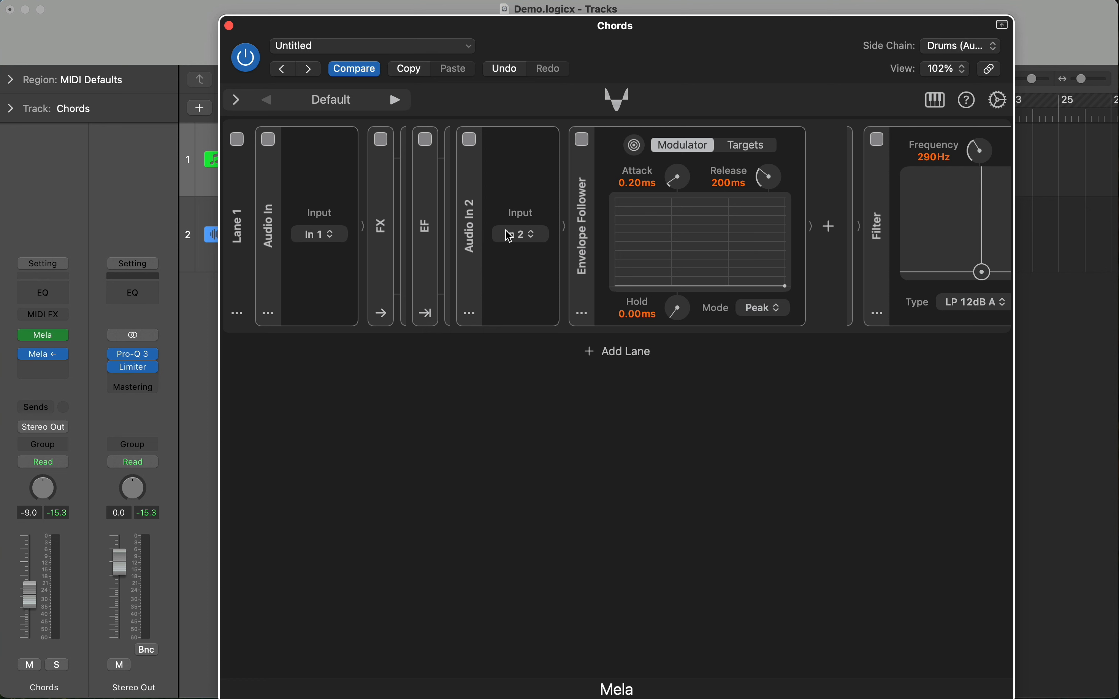
{"action": "left_click", "coordinate": [421, 316]}
{"action": "left_click", "coordinate": [453, 361]}
- Play the project to hear the EF group in Insert mode, and move the Mela window back over the arrangement
{"action": "left_click_drag", "start_coordinate": [763, 62], "coordinate": [758, 322]}
{"action": "left_click", "coordinate": [929, 197]}
{"action": "key", "text": "space"}
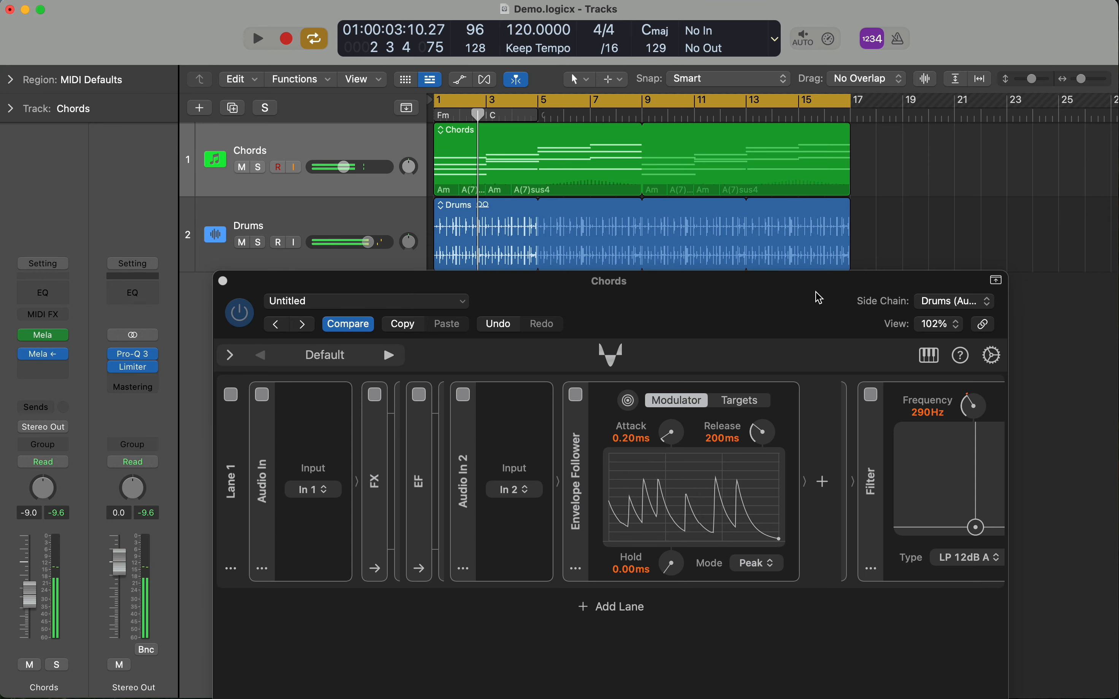
{"action": "left_click_drag", "start_coordinate": [814, 294], "coordinate": [767, 38]}
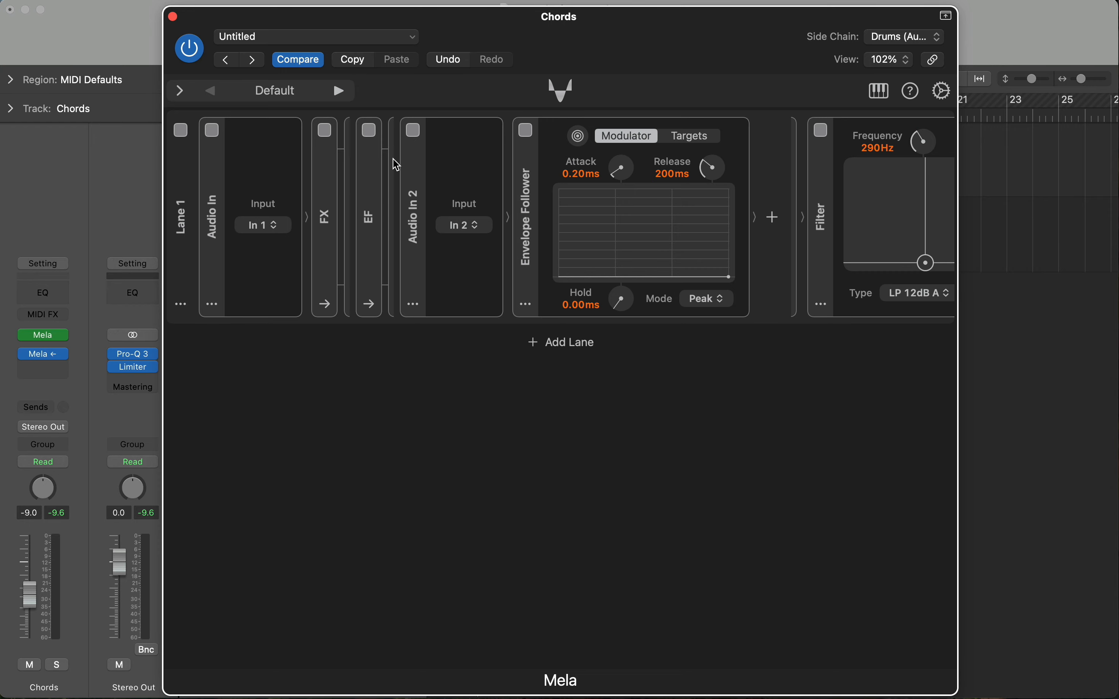
- Move the EF group out of FX into its own lane below Lane 1 and play the project
{"action": "left_click_drag", "start_coordinate": [373, 223], "coordinate": [199, 395]}
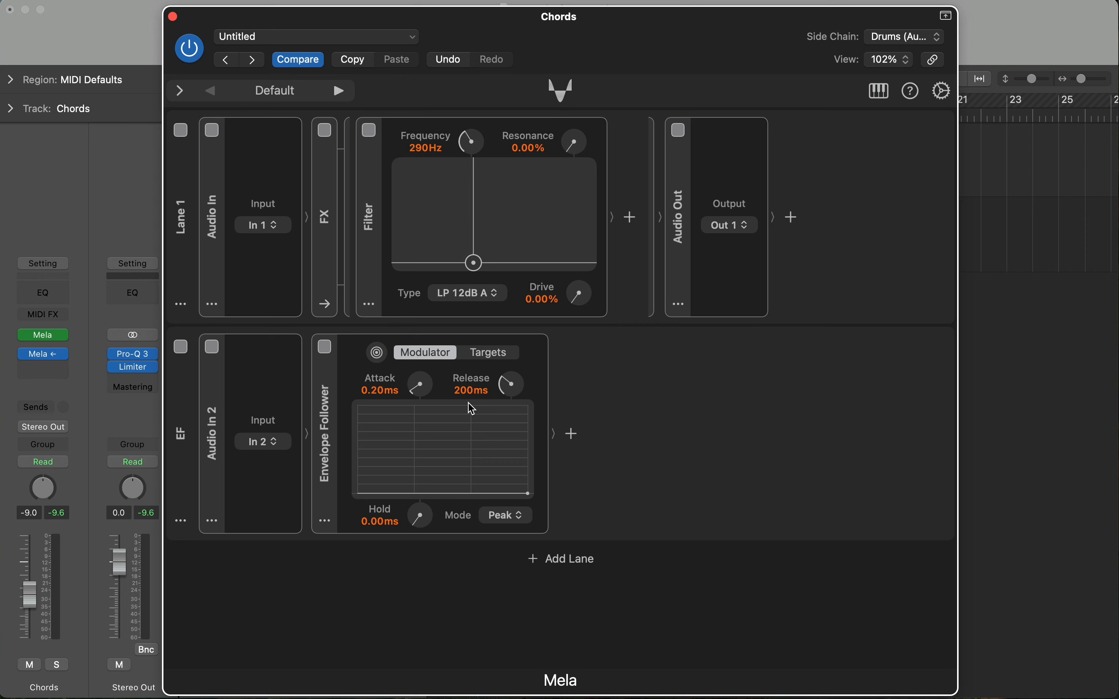
{"action": "left_click", "coordinate": [1073, 380]}
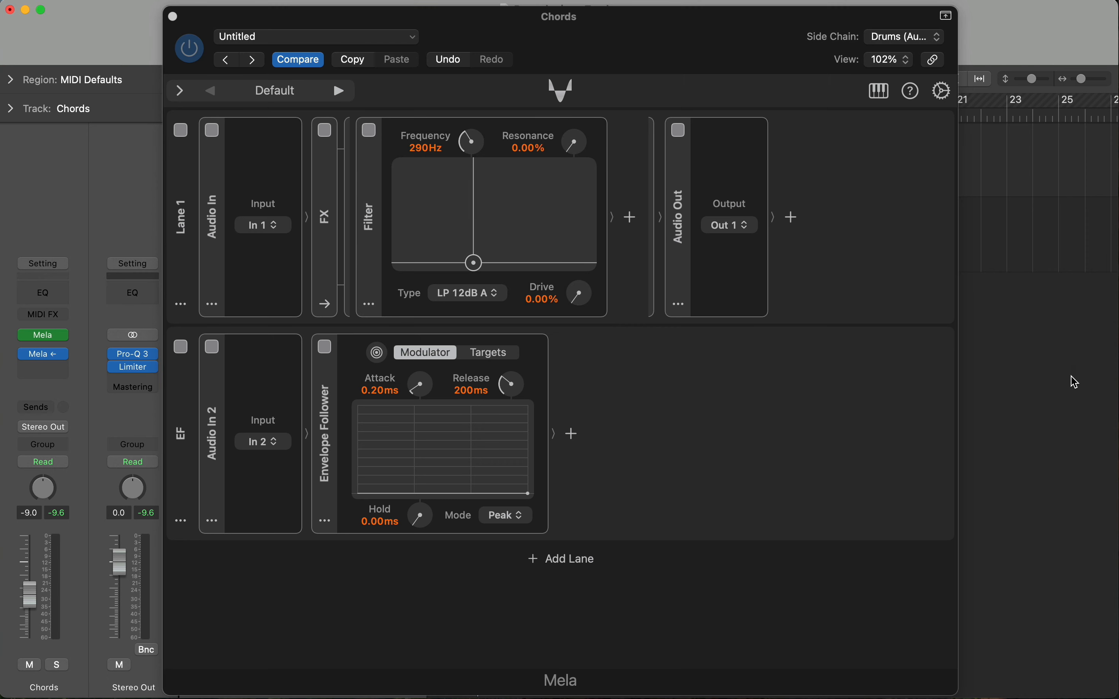
{"action": "key", "text": "space"}
{"action": "left_click", "coordinate": [738, 461]}
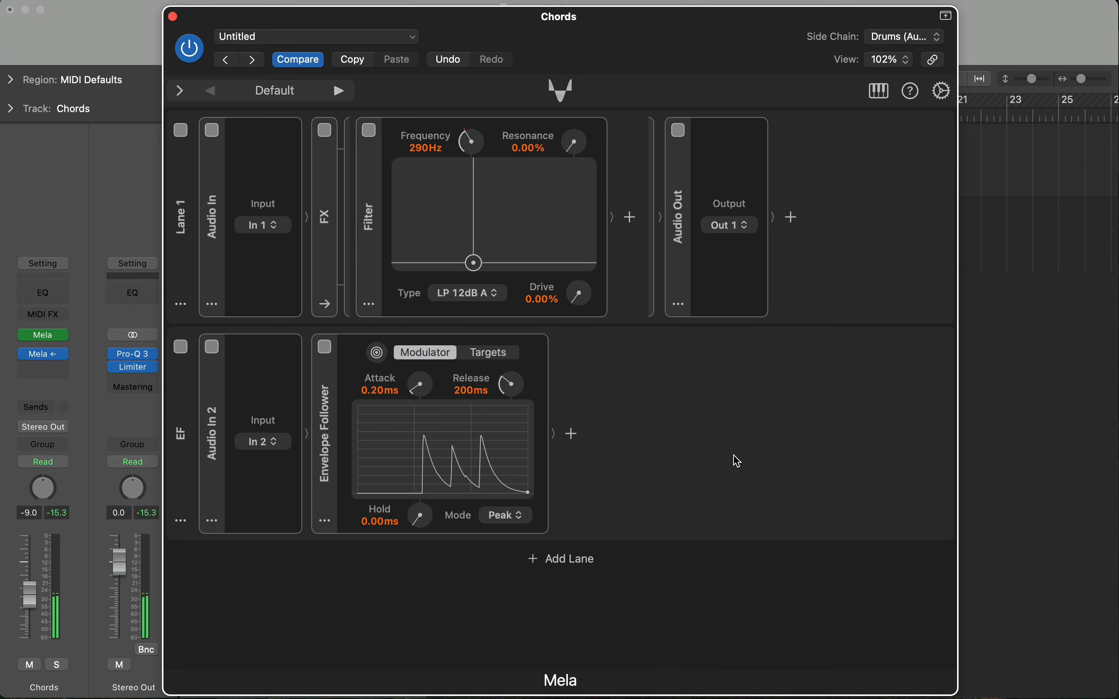
- Move the EF lane back into the FX group ahead of the Filter and try its Insert and Merge modes
{"action": "left_click_drag", "start_coordinate": [182, 433], "coordinate": [384, 249]}
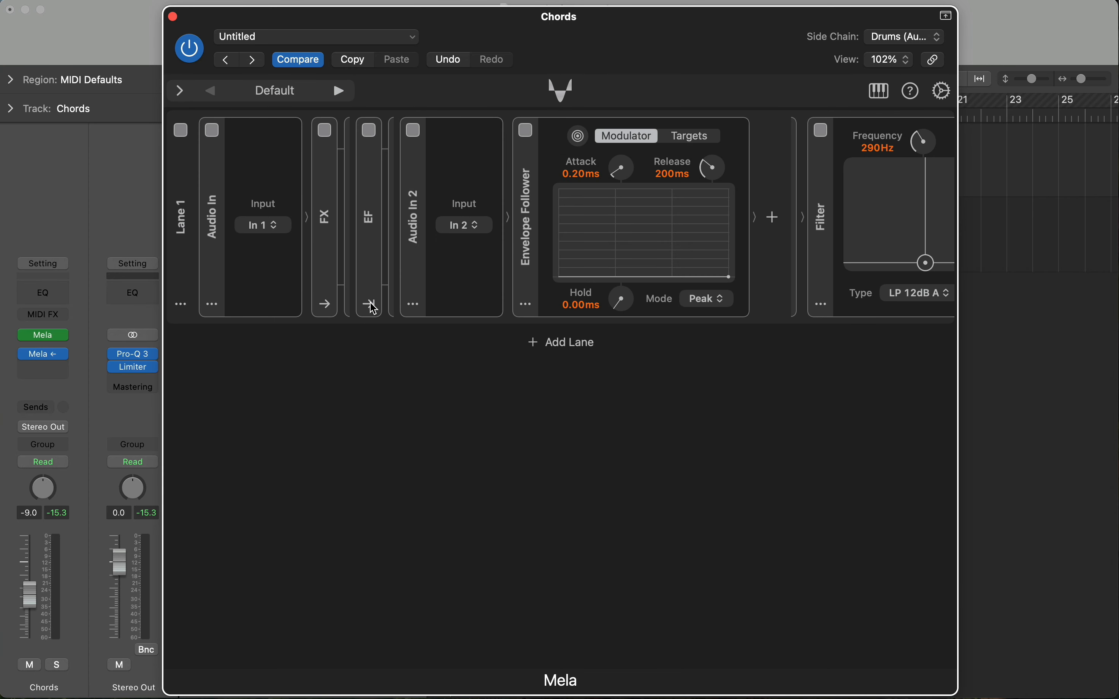
{"action": "left_click", "coordinate": [374, 309]}
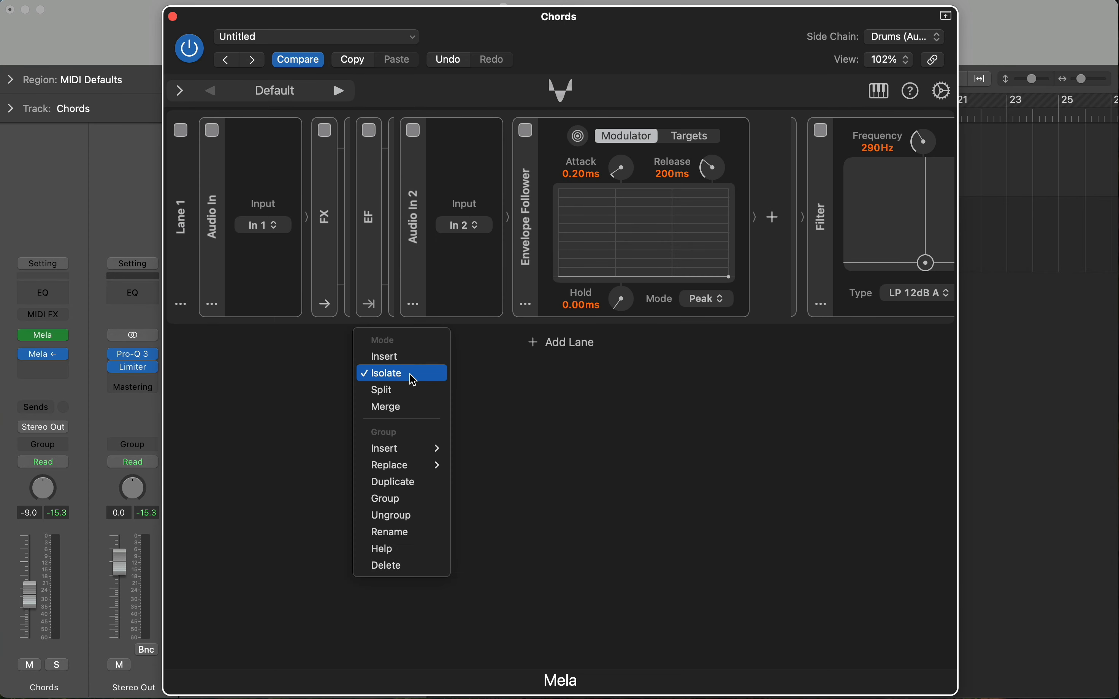
{"action": "left_click", "coordinate": [406, 357]}
{"action": "left_click", "coordinate": [371, 305]}
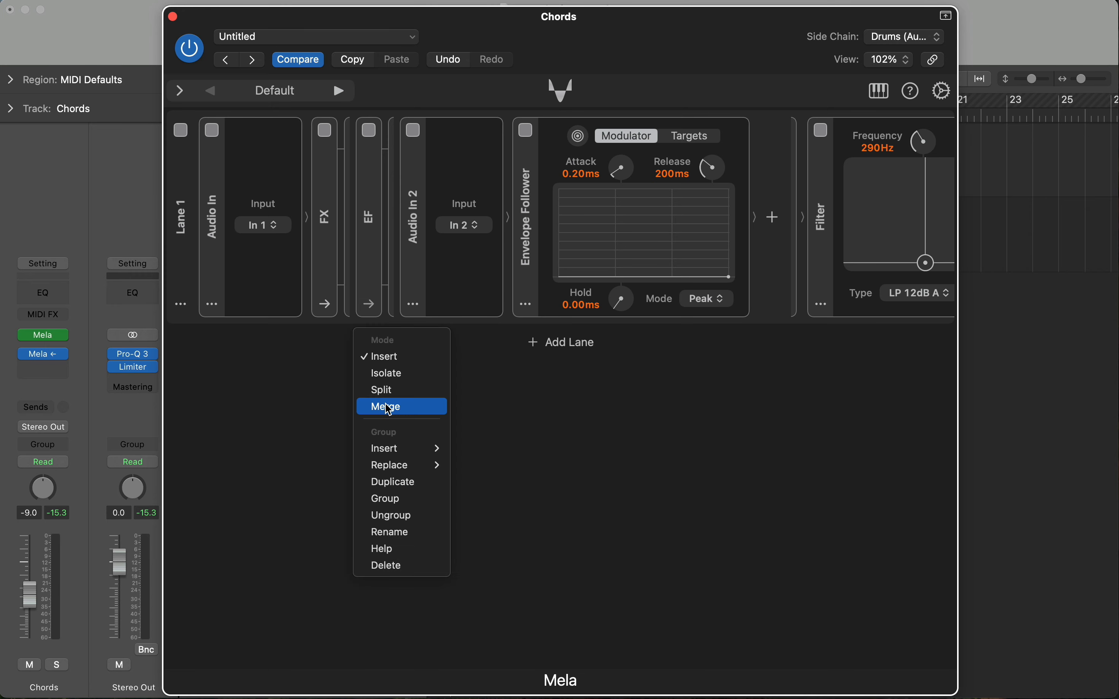
{"action": "left_click", "coordinate": [387, 407]}
{"action": "left_click_drag", "start_coordinate": [369, 266], "coordinate": [374, 228]}
- Examine the EF group's mode options without changing the mode, and open Mela's version information
{"action": "left_click", "coordinate": [370, 305]}
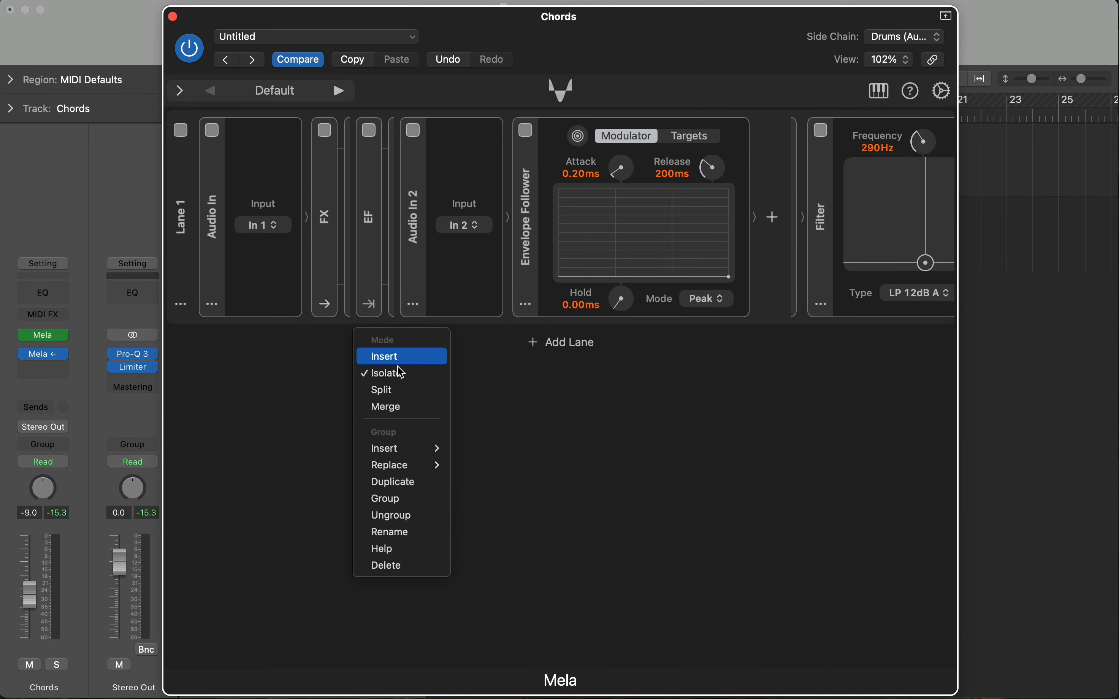
{"action": "left_click", "coordinate": [432, 378]}
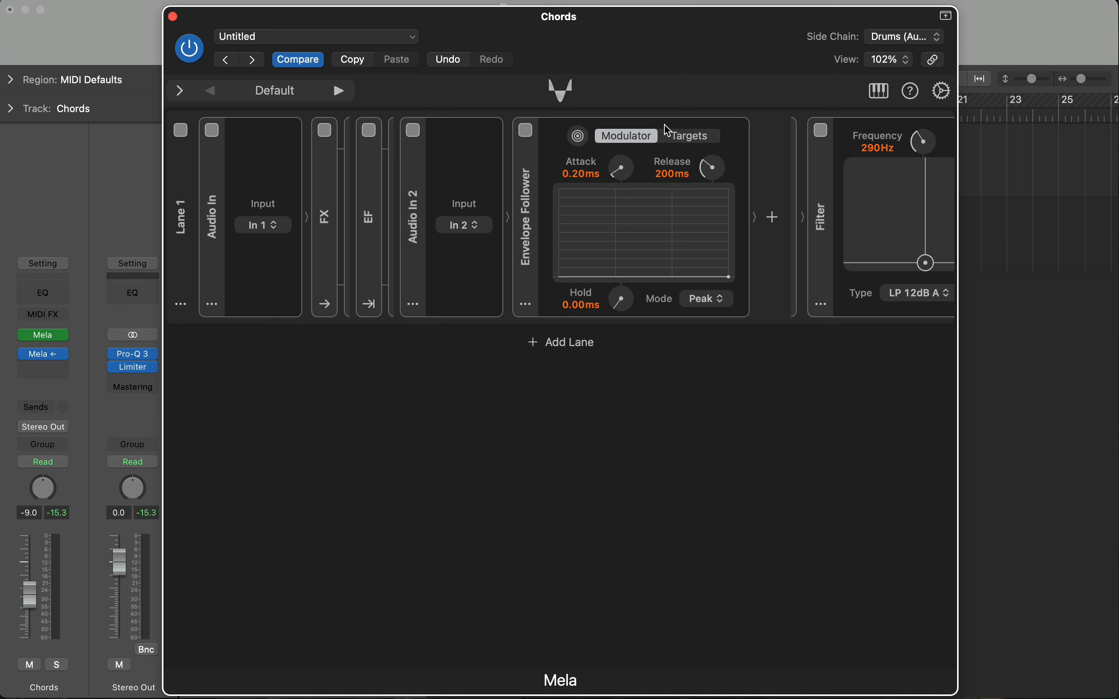
{"action": "left_click_drag", "start_coordinate": [643, 57], "coordinate": [658, 56]}
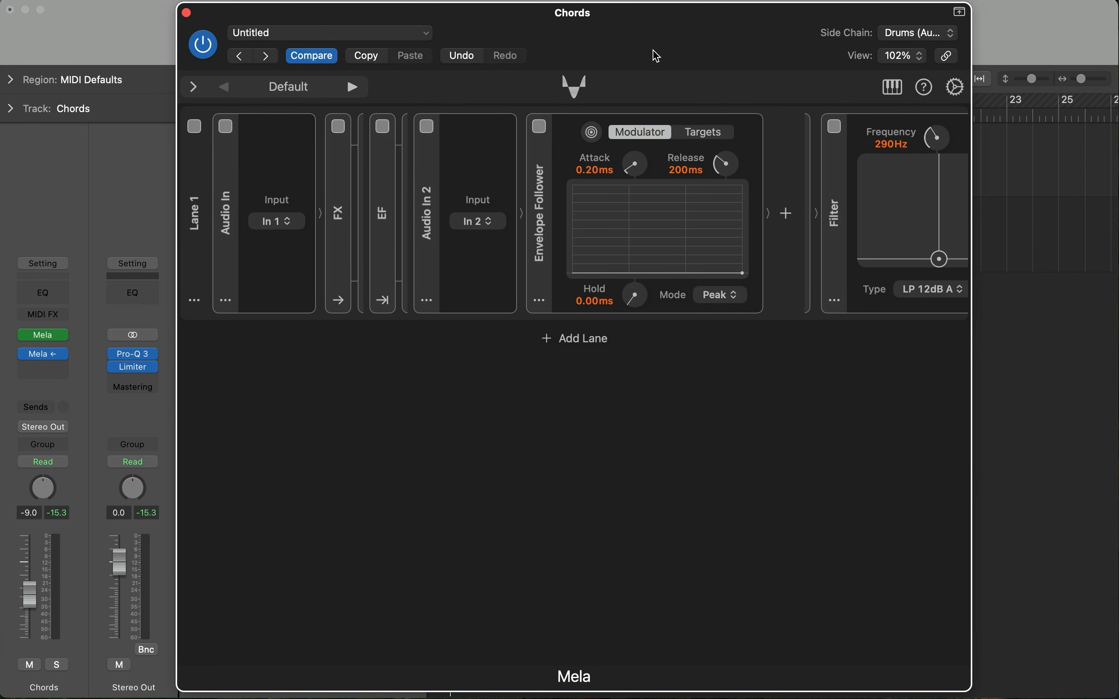
{"action": "left_click", "coordinate": [383, 300]}
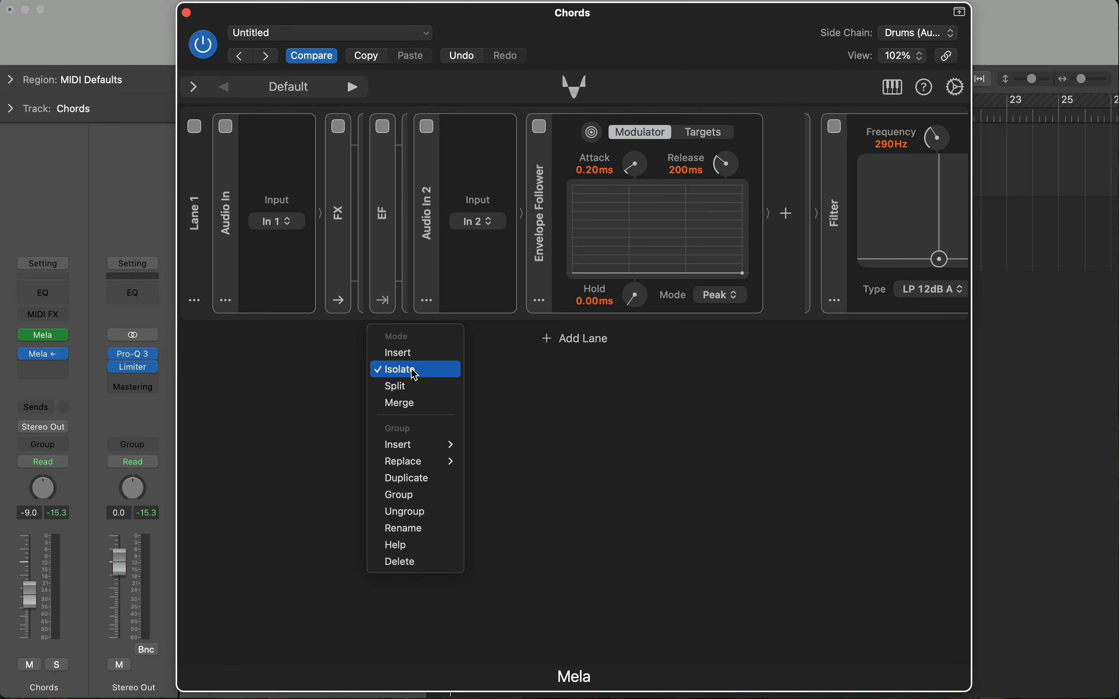
{"action": "left_click", "coordinate": [590, 404]}
{"action": "left_click", "coordinate": [588, 94]}
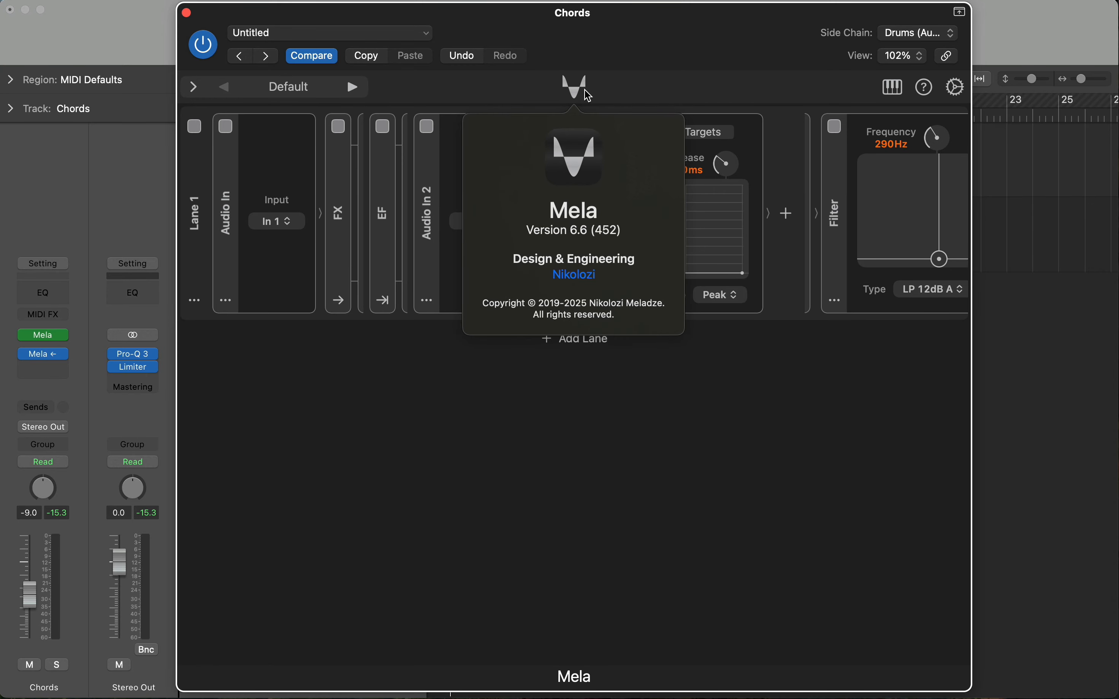